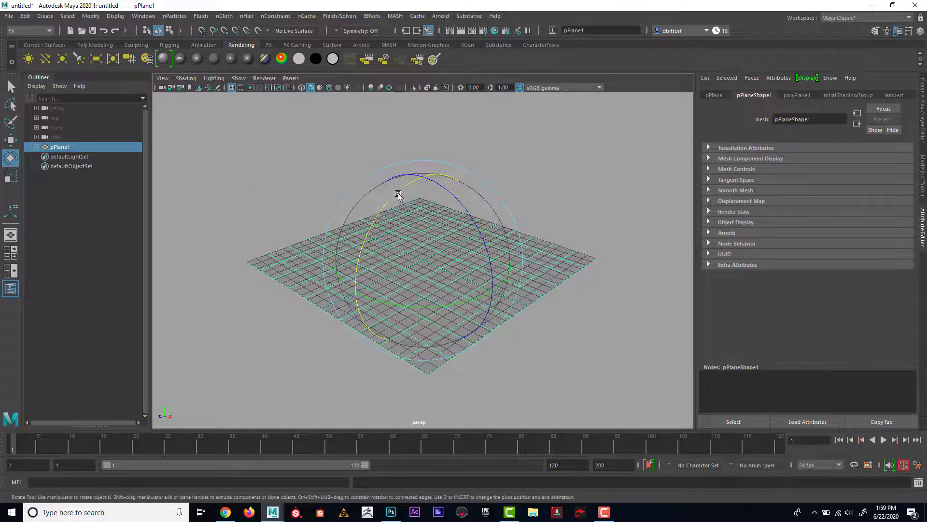
Rotate the plane upright by setting its Rotate X to 90.
left_click_drag(398, 192, 362, 297)
left_click(923, 85)
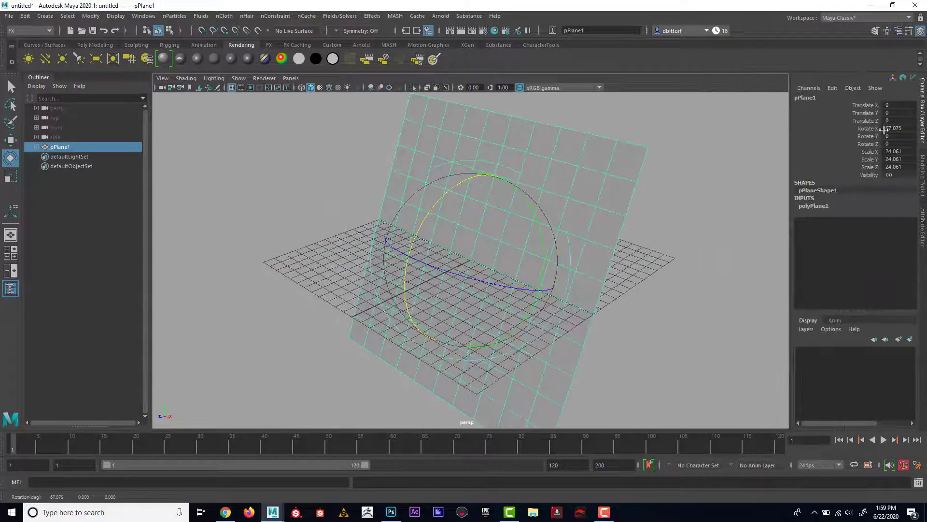
left_click(893, 128)
key("Return")
Raise the upright plane along Y to about 12.5 units so it stands above the grid.
left_click(11, 141)
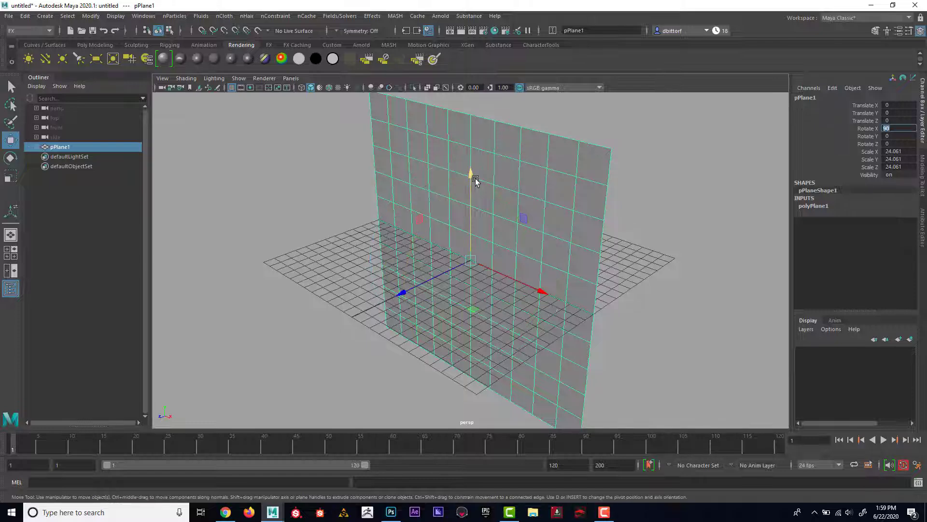
left_click_drag(475, 180, 475, 12)
right_click_drag(628, 304, 456, 286, "alt")
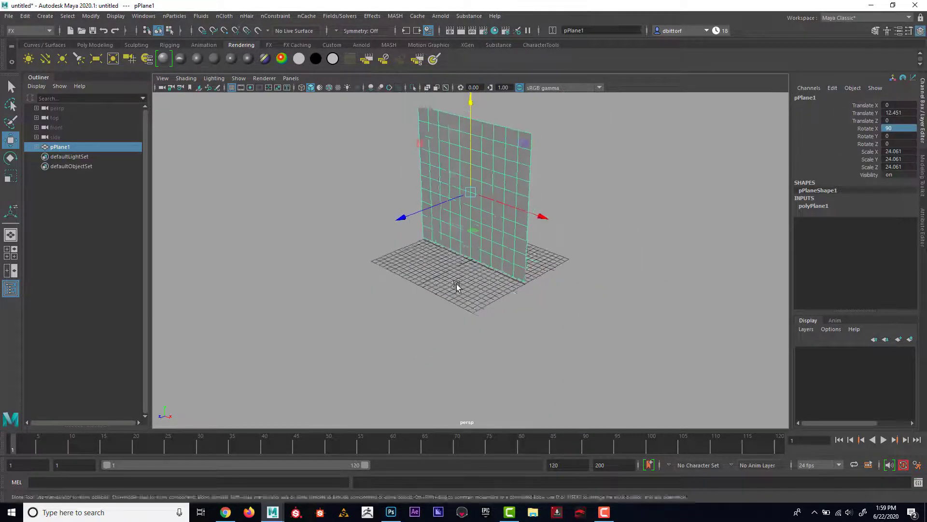
key("f")
Set the plane's width and height subdivisions to 30 each.
left_click(819, 206)
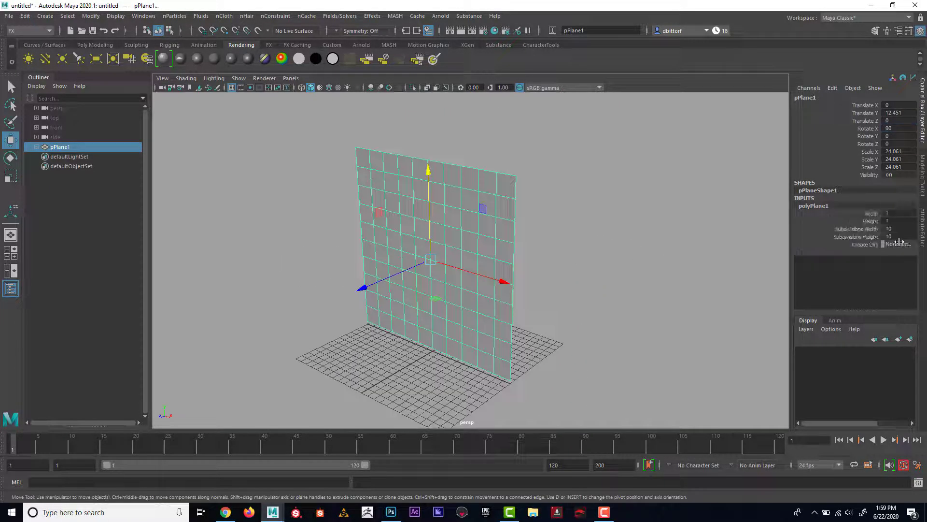
left_click(898, 229)
type("30")
key("Return")
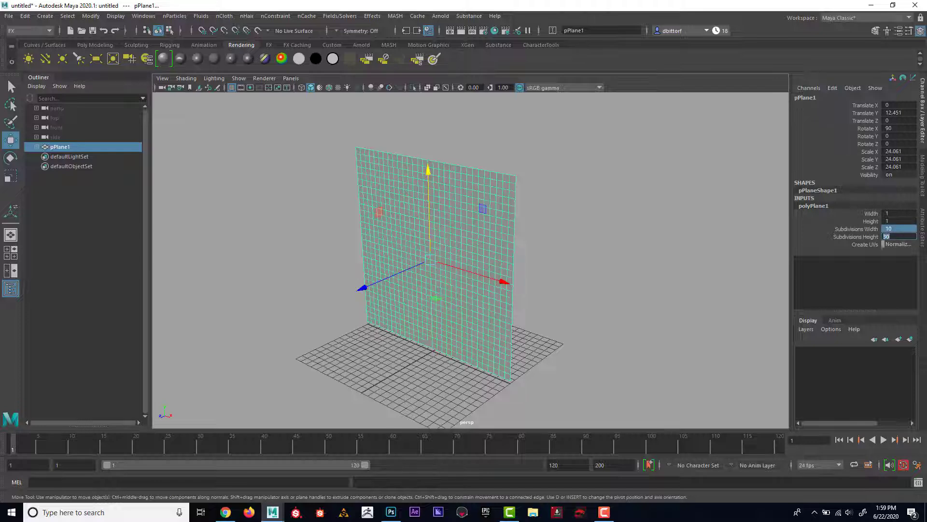
Raise the plane higher above the grid, to about 22 units in Y.
left_click_drag(428, 173, 429, 97)
middle_click_drag(461, 228, 492, 305, "alt")
right_click_drag(492, 304, 426, 284, "alt")
left_click_drag(426, 284, 484, 259, "alt")
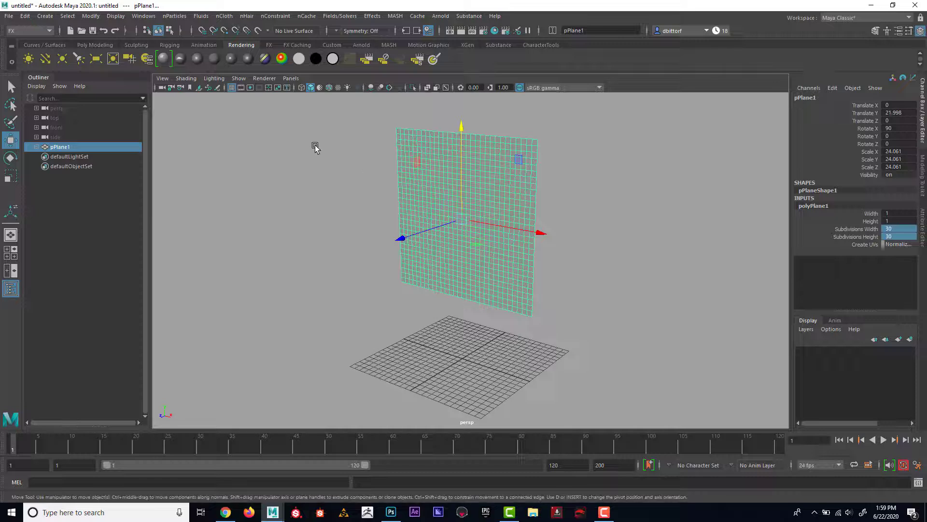
Turn the plane into an nCloth object and enable Use Plane for the ground plane of nucleus1.
left_click(220, 17)
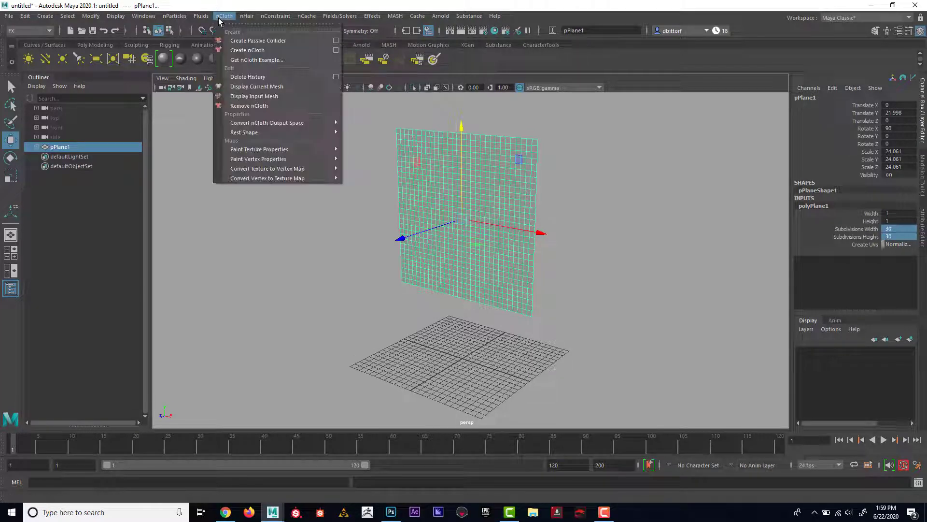
left_click(237, 51)
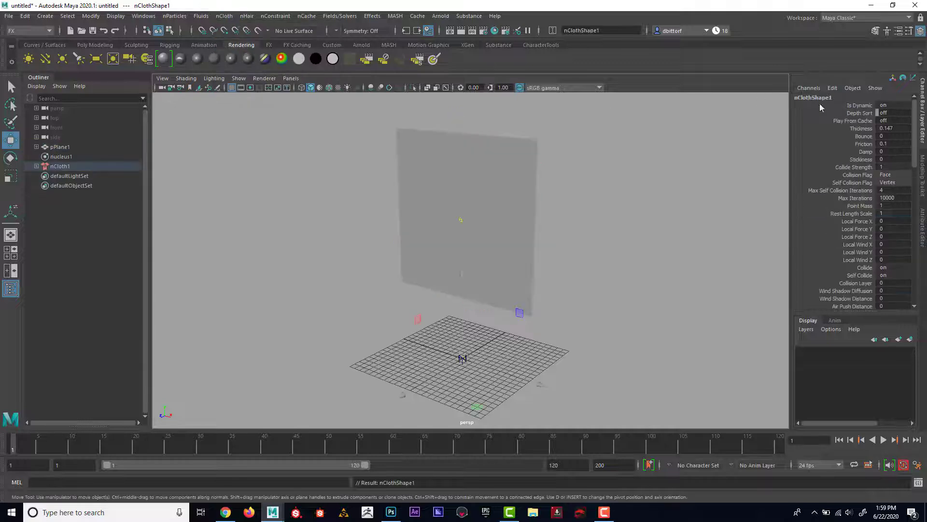
left_click(924, 217)
left_click(456, 180)
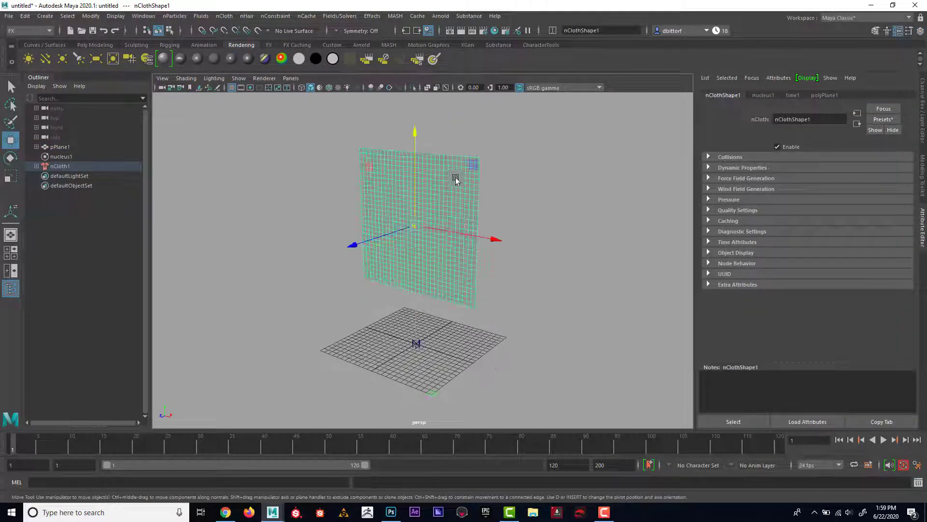
left_click(912, 95)
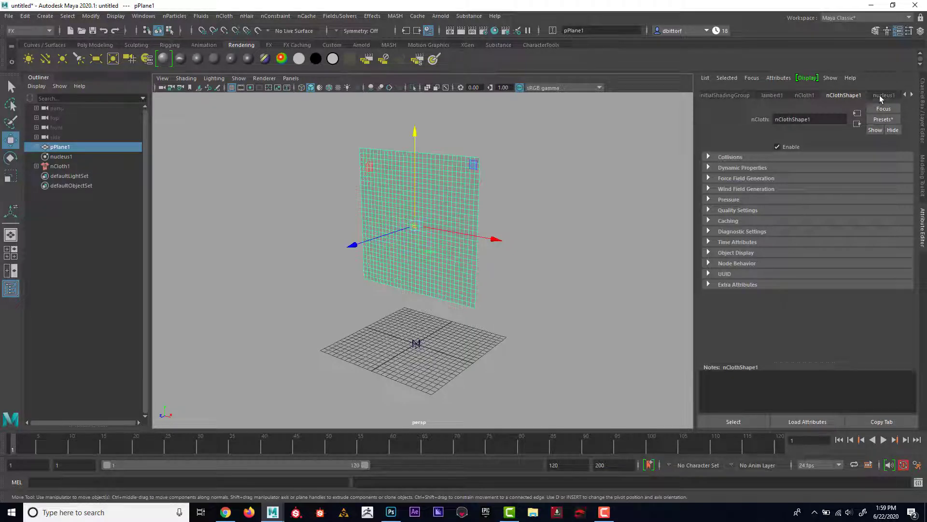
left_click(879, 95)
left_click(778, 206)
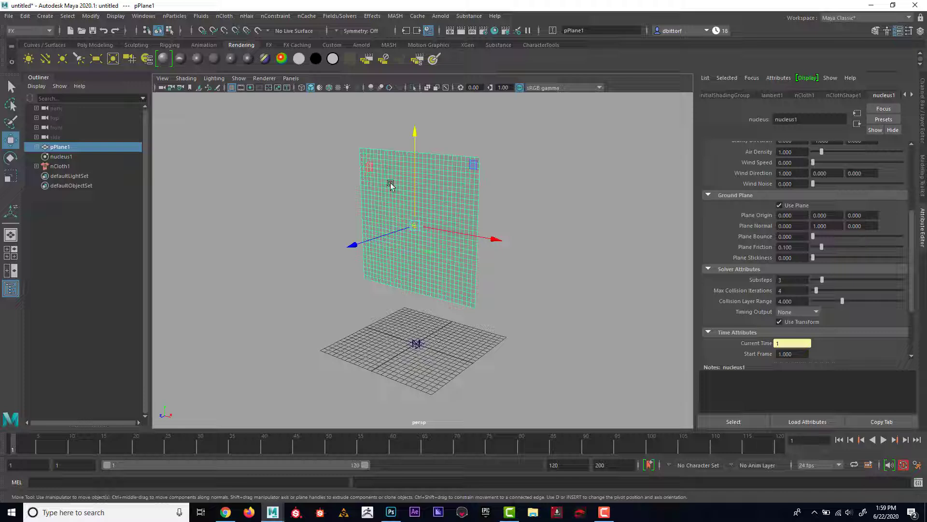
mouse_move(388, 180)
right_mouse_down()
mouse_move(342, 174)
mouse_move(389, 182)
right_mouse_up()
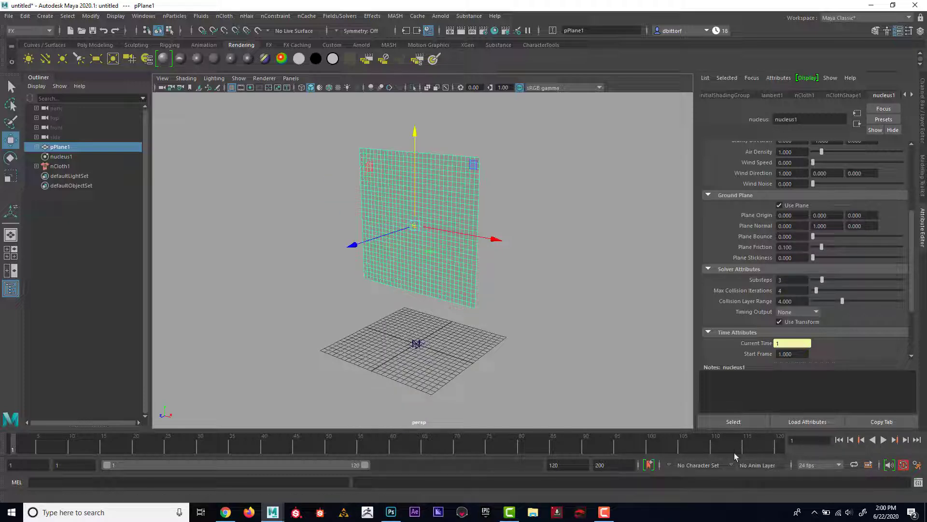
Set the playback end frame to 500, play the cloth simulation and return to the first frame.
double_click(560, 465)
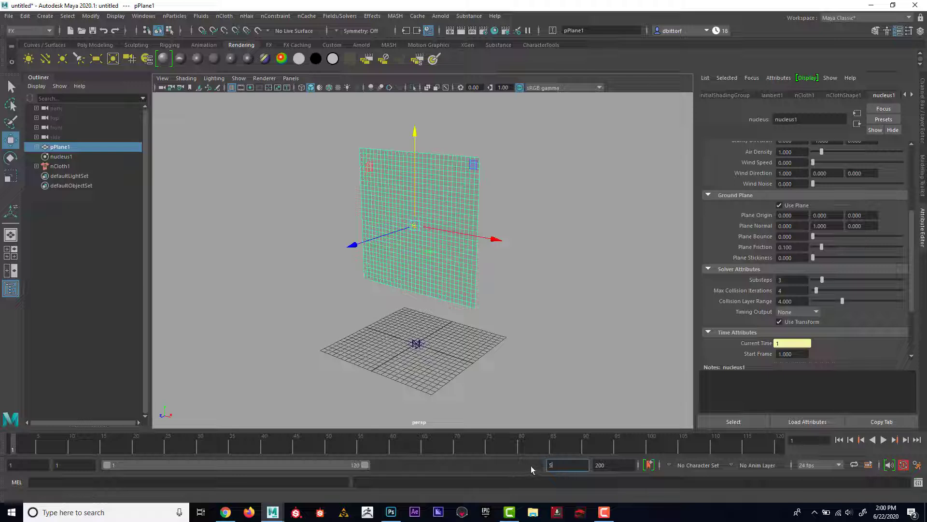
key("Return")
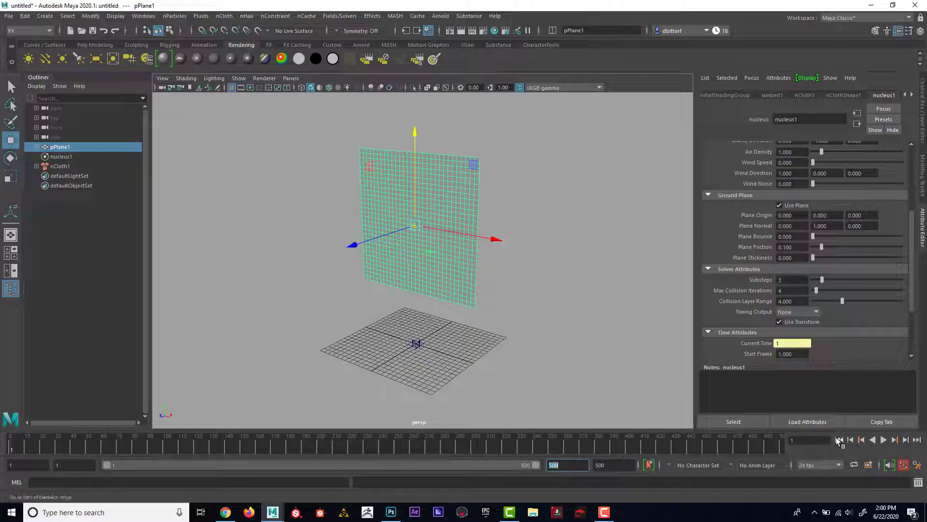
left_click(883, 440)
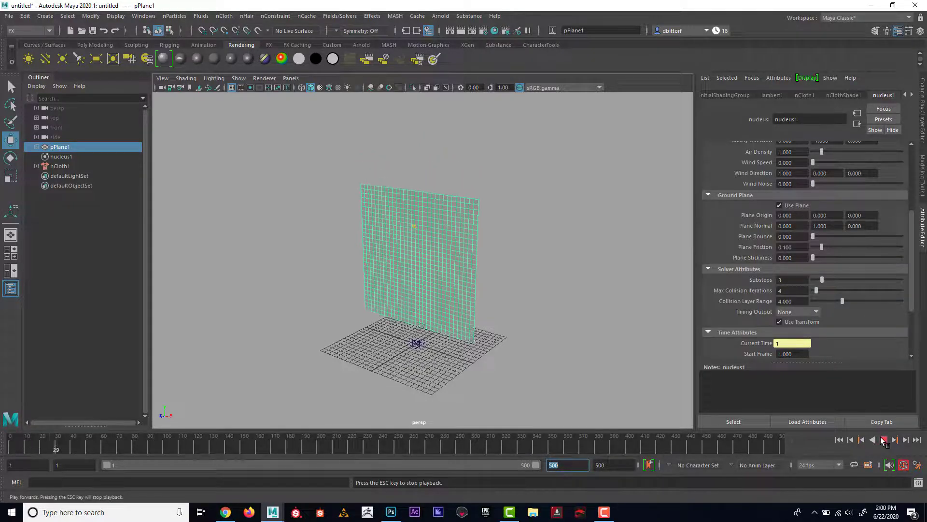
left_click(884, 440)
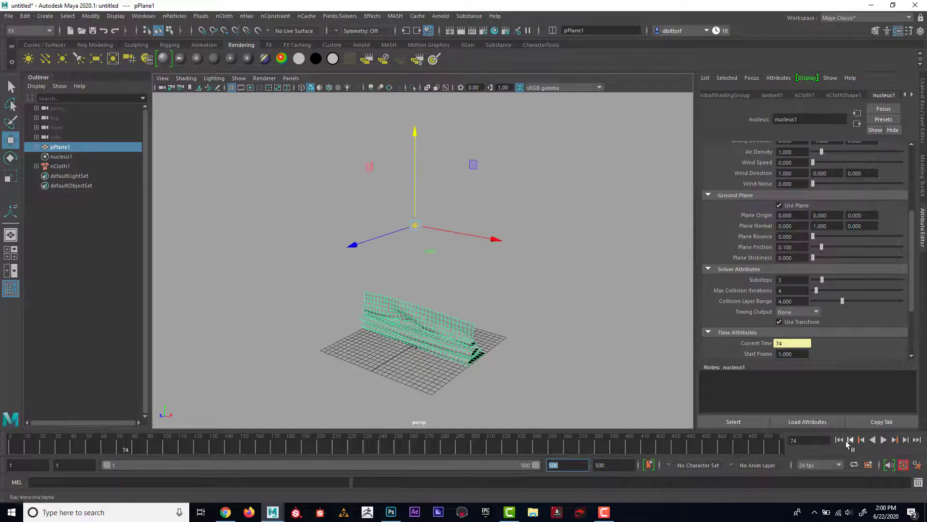
left_click(839, 439)
Try a Component nConstraint on the vertex at the cloth's upper-left corner.
right_click_drag(404, 193, 367, 183)
left_click(360, 149)
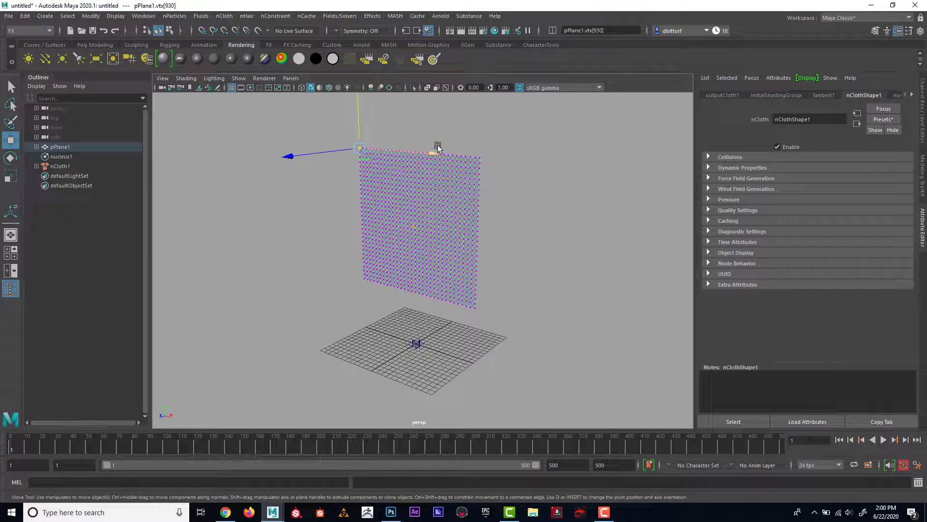
left_click(270, 17)
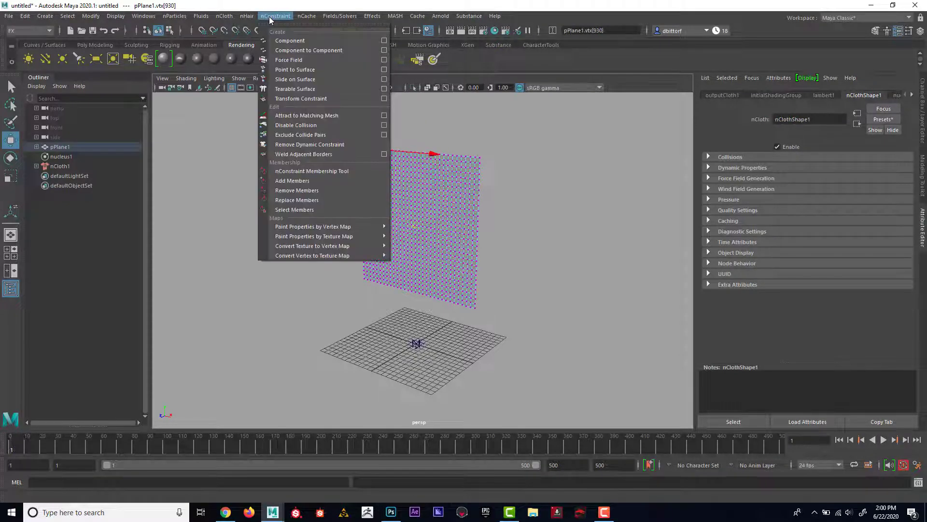
left_click(298, 42)
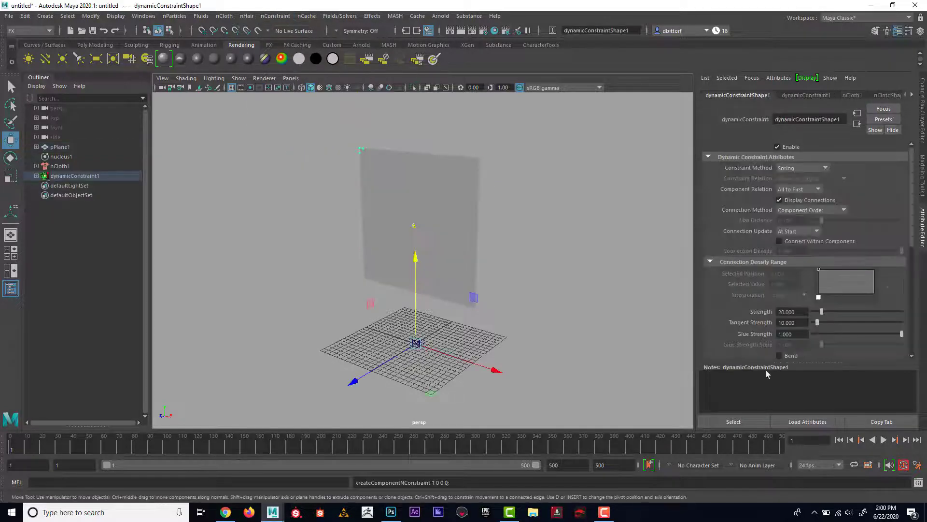
Play the simulation with the component constraint, return to the first frame, and undo the constraint and vertex selection.
left_click(883, 441)
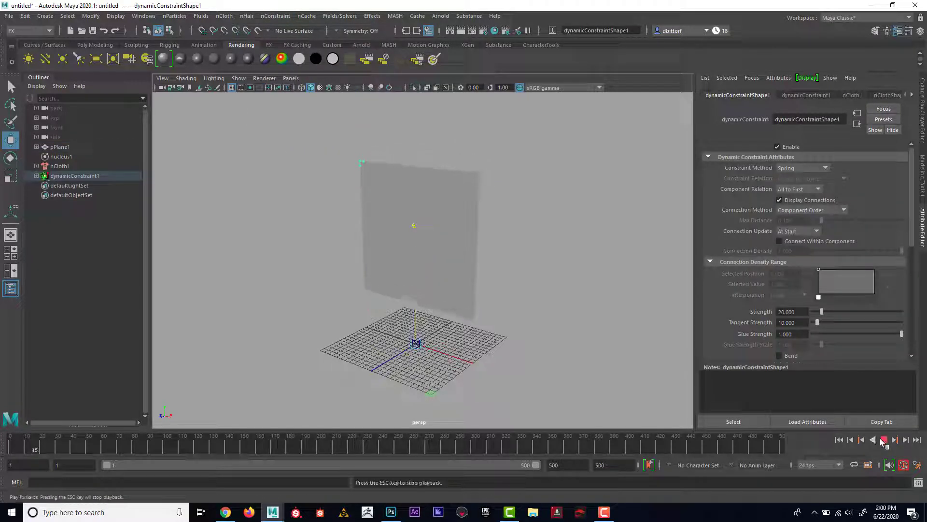
left_click(883, 440)
left_click(839, 439)
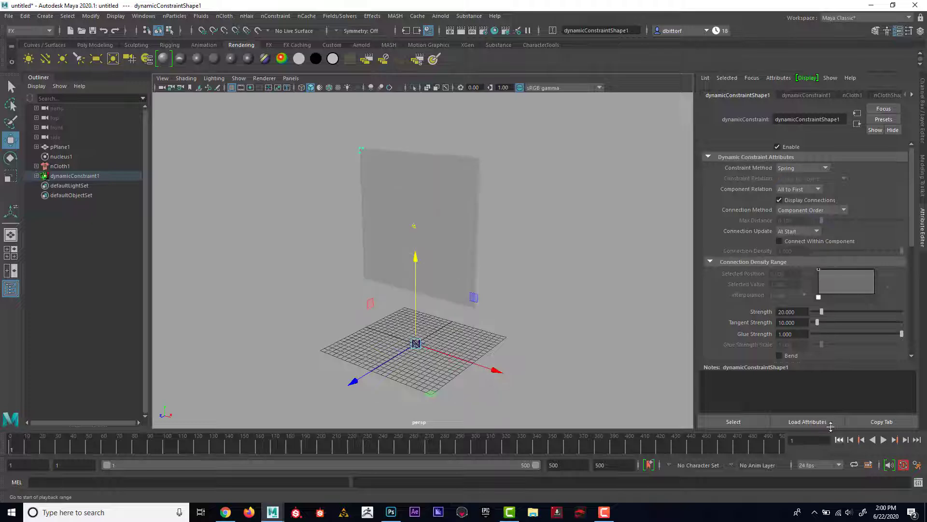
key("ctrl+z")
key("ctrl+z")
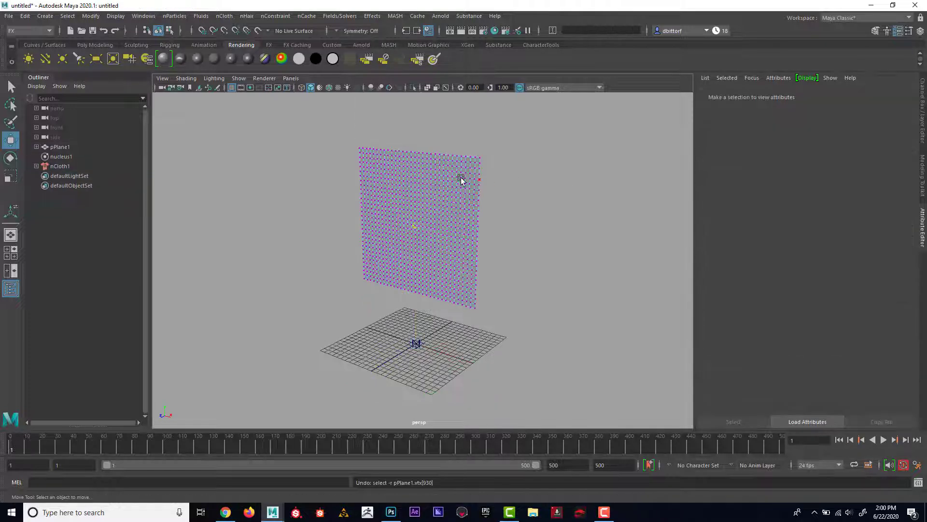
Apply a Transform Constraint to the vertex at the cloth's upper-left corner.
right_click_drag(361, 149, 347, 152)
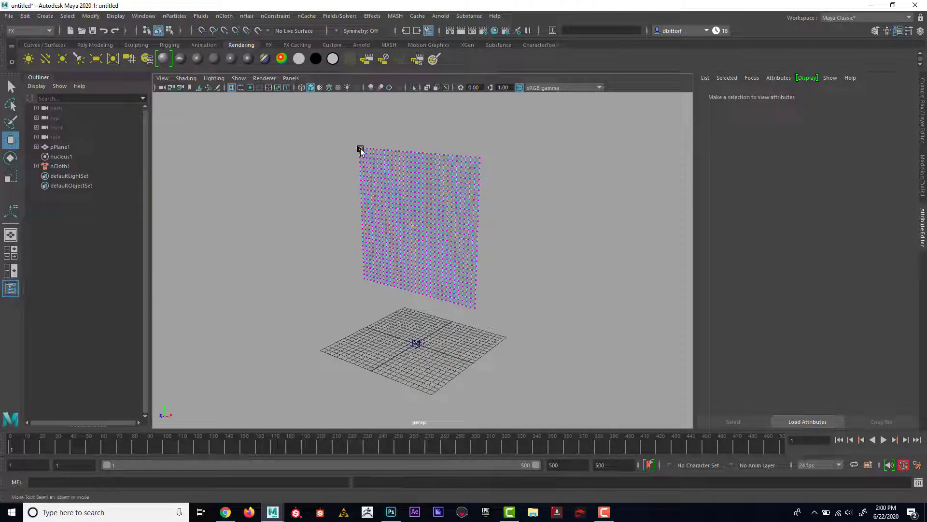
left_click(360, 148)
left_click(275, 16)
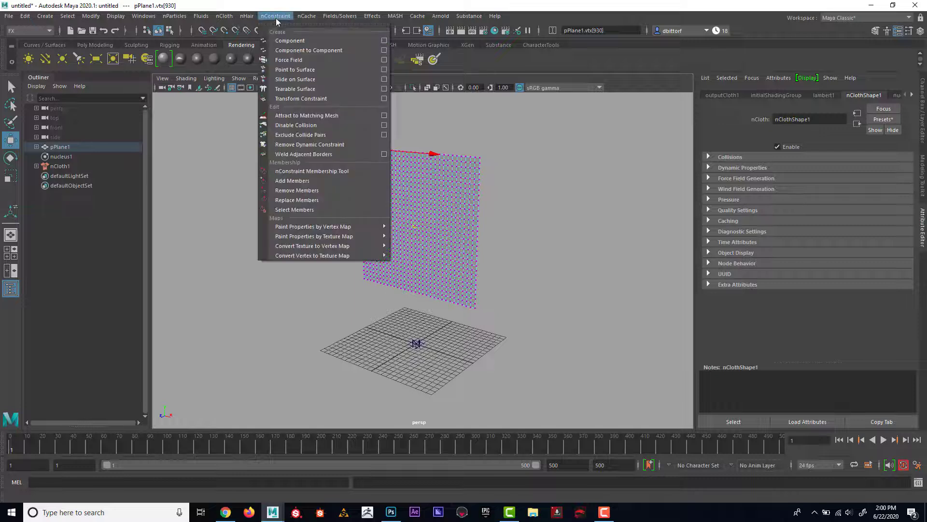
left_click(317, 98)
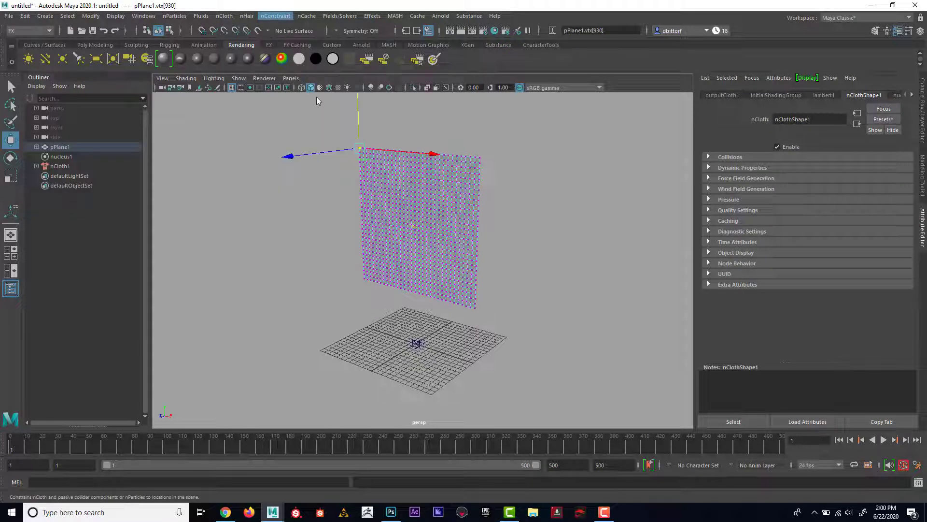
Play the simulation with the cloth pinned at one corner, and return to the first frame.
left_click(884, 441)
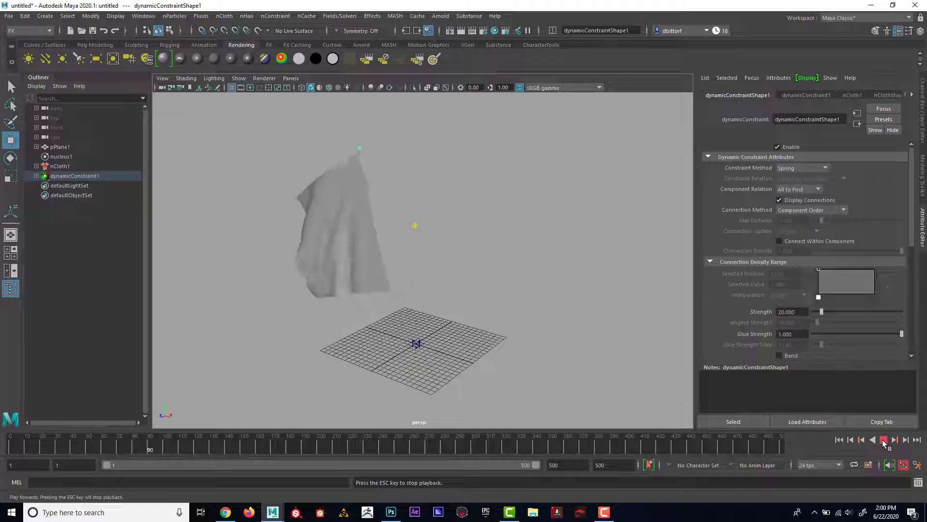
left_click(883, 440)
left_click(839, 439)
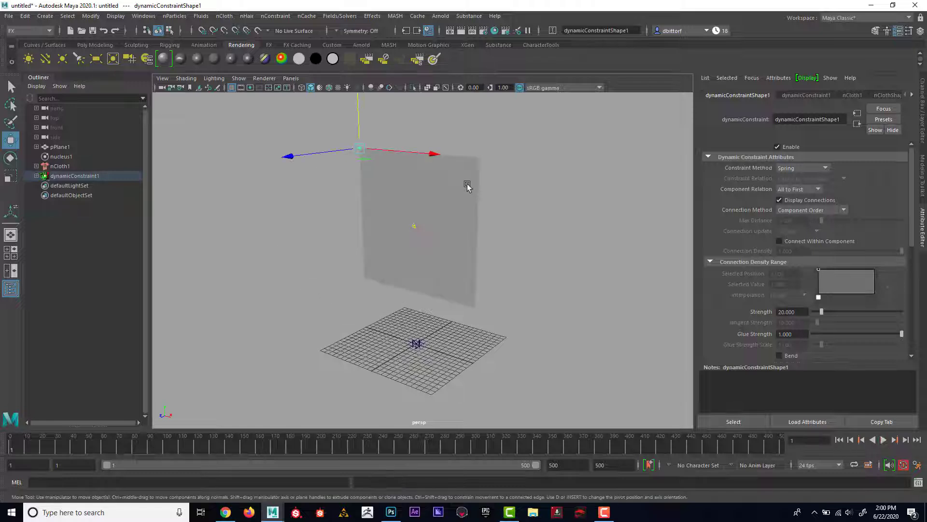
Select the vertices at the cloth's upper-right, lower-right and lower-left corners together.
left_click(463, 184)
key("F9")
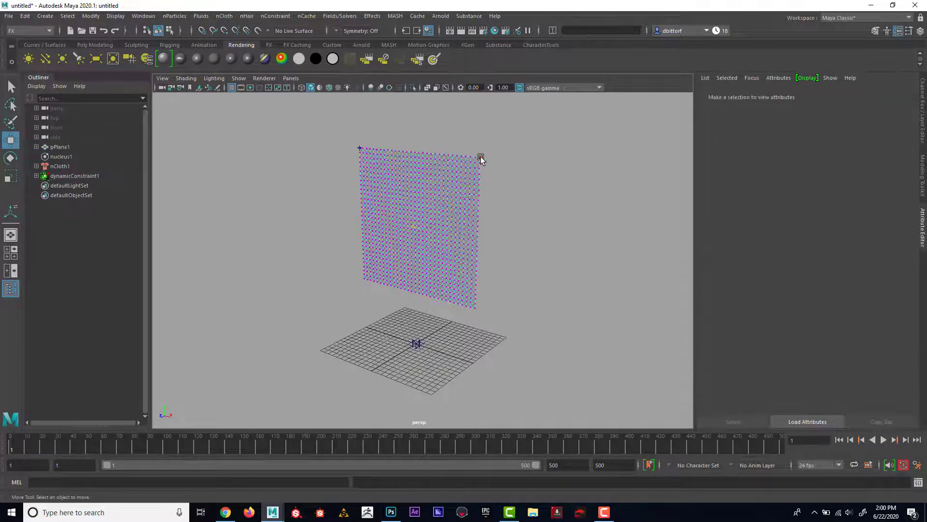
left_click(480, 158)
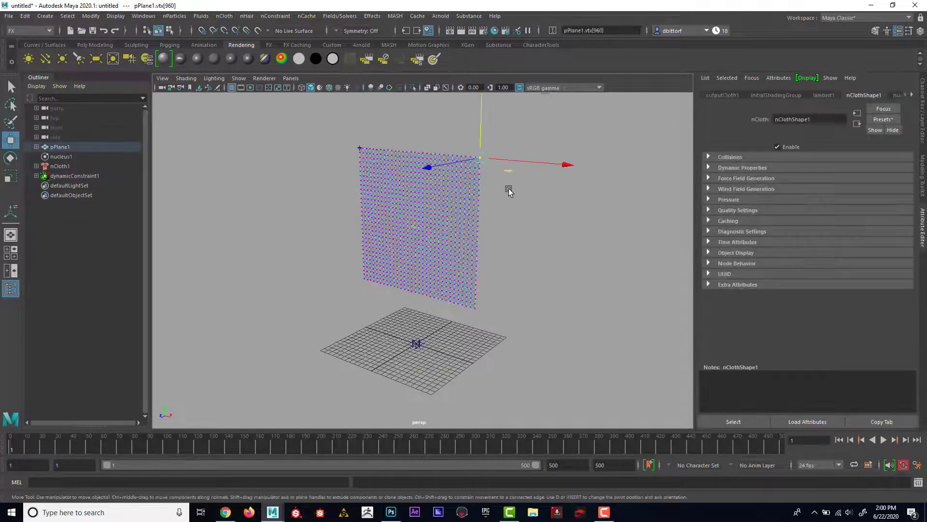
left_click(474, 309)
left_click(364, 279, "shift")
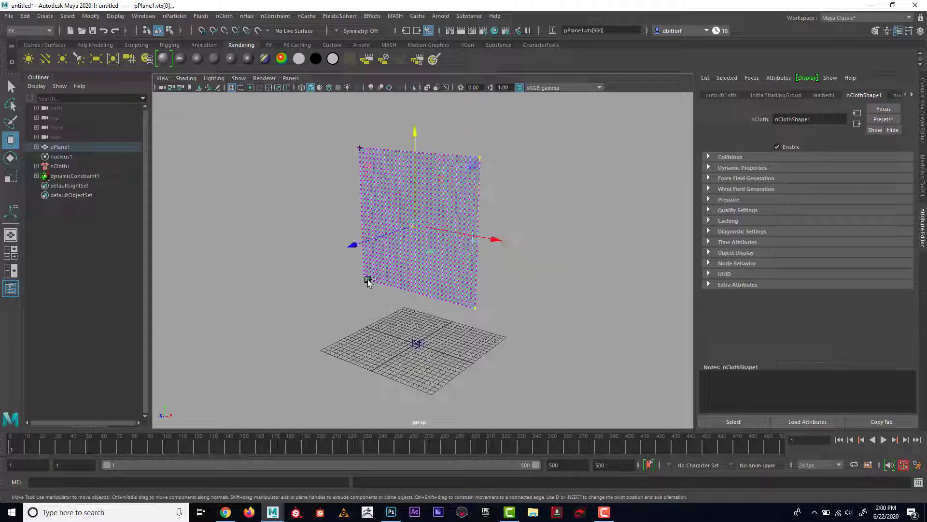
Play the simulation briefly with the three corner vertices selected, and return to the first frame.
left_click(884, 440)
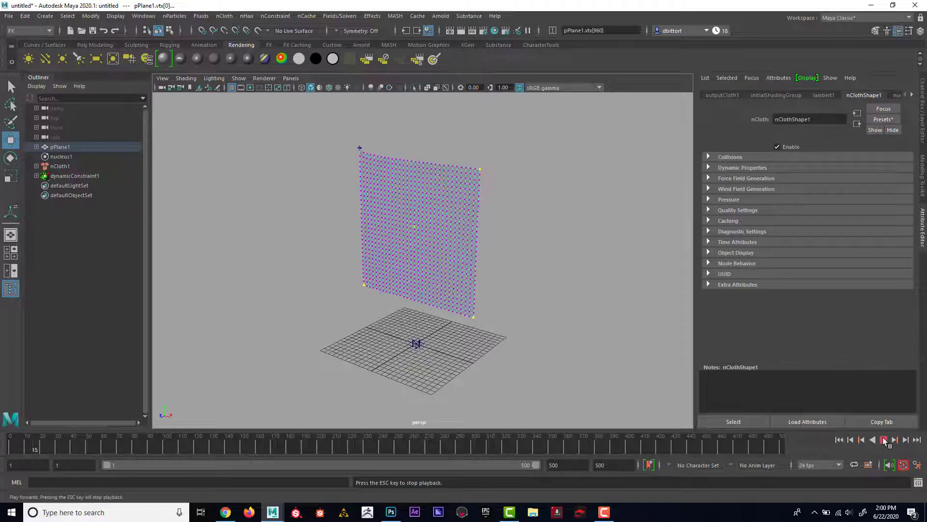
left_click(883, 439)
left_click(839, 440)
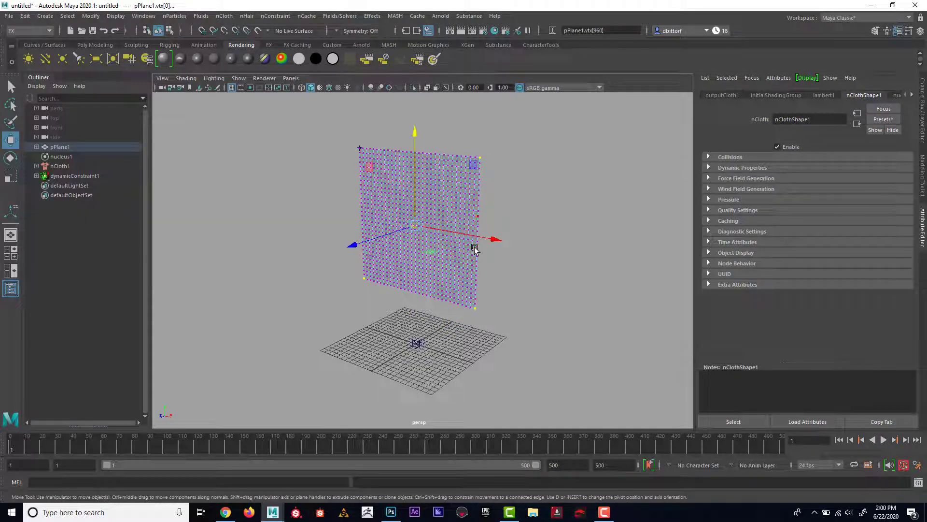
Apply one Transform Constraint to the three selected corner vertices and start playing the simulation.
left_click(274, 16)
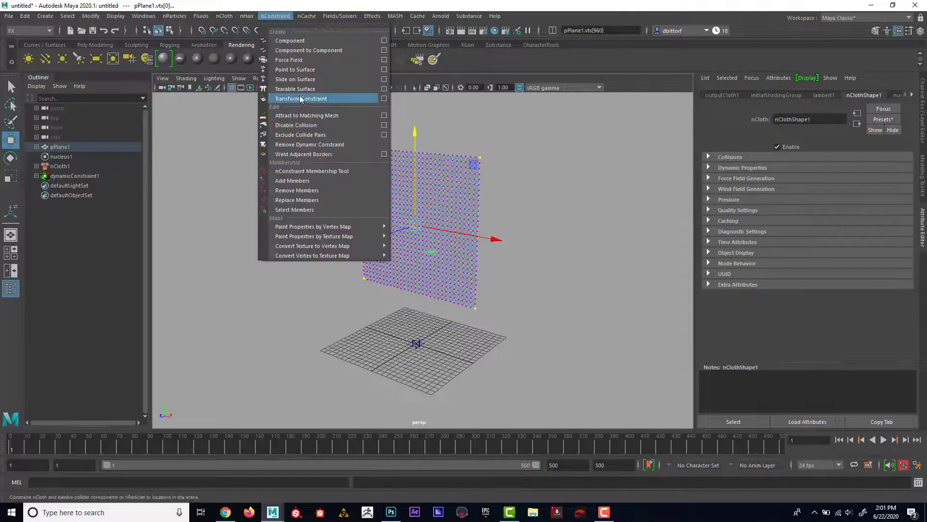
left_click(301, 99)
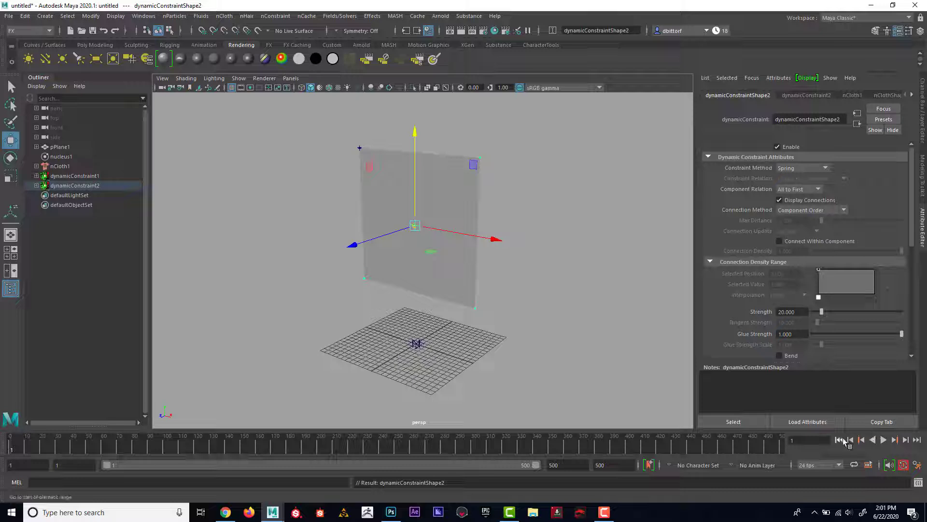
left_click(883, 439)
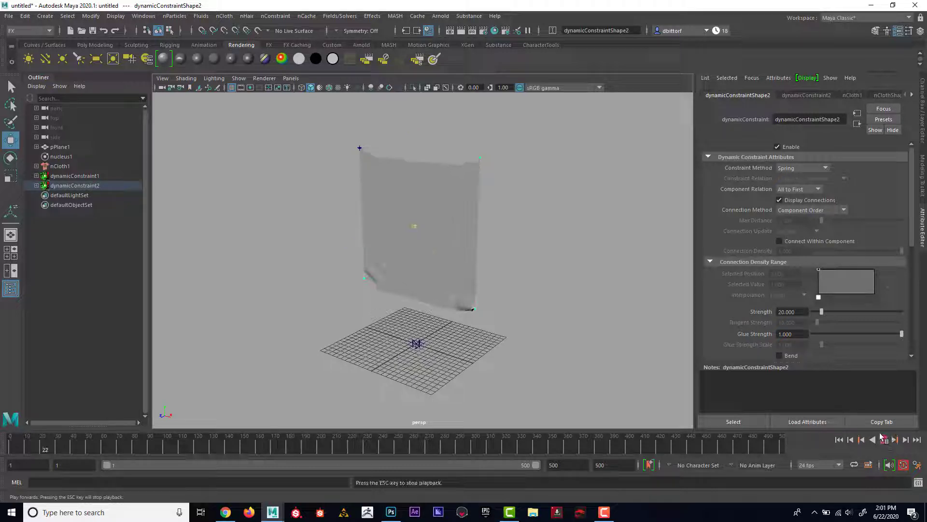
Examine the running cloth simulation with all four corners pinned, and stop playback.
mouse_move(610, 307)
left_mouse_down("alt")
mouse_move(563, 294)
mouse_move(600, 300)
left_mouse_up("alt")
right_click_drag(600, 300, 651, 318, "alt")
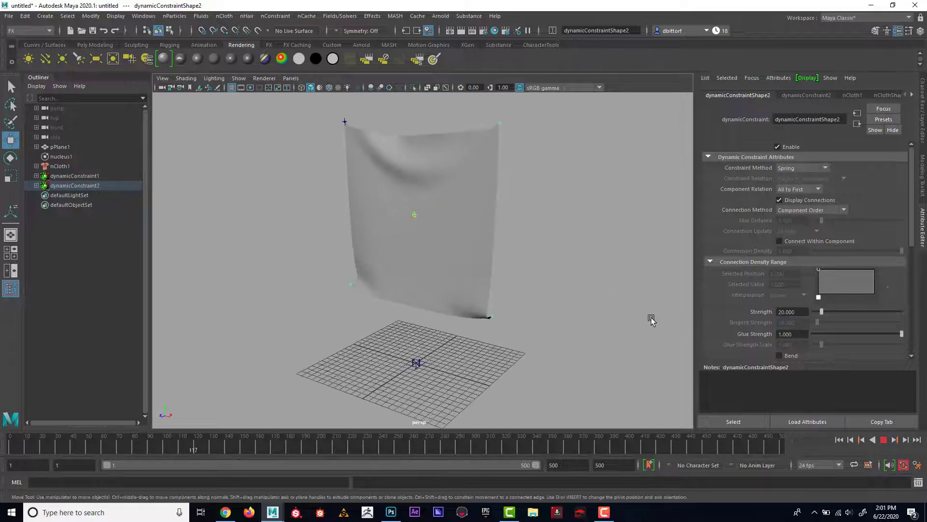
right_click_drag(611, 284, 536, 259, "alt")
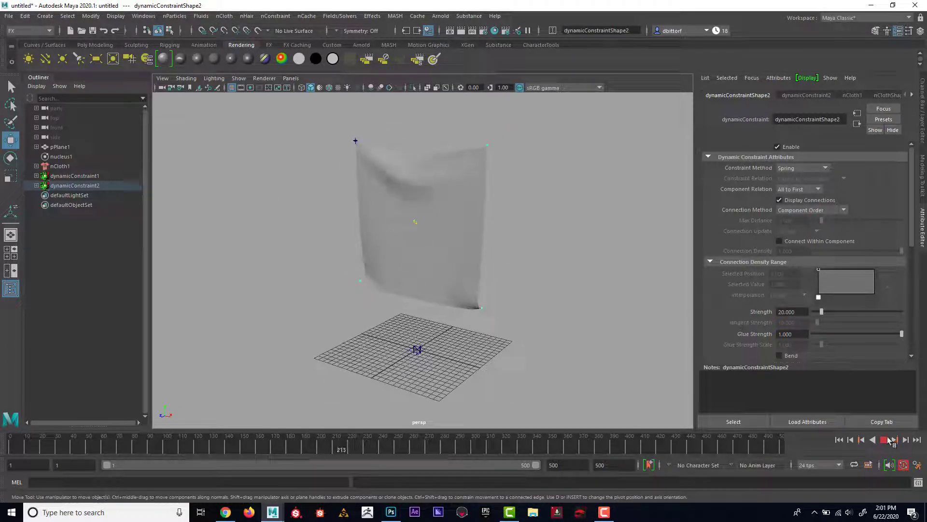
left_click(891, 440)
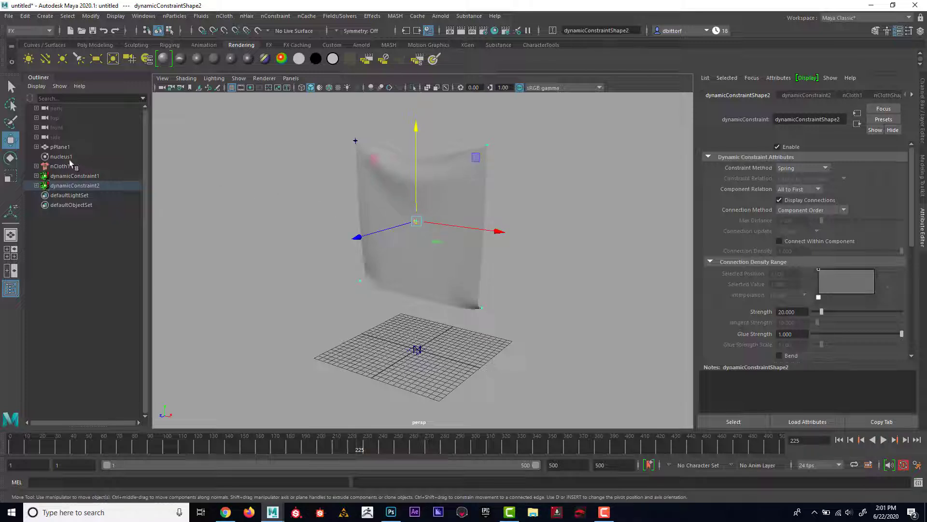
Show the Gravity and Wind attributes of the nucleus1 solver.
left_click(441, 190)
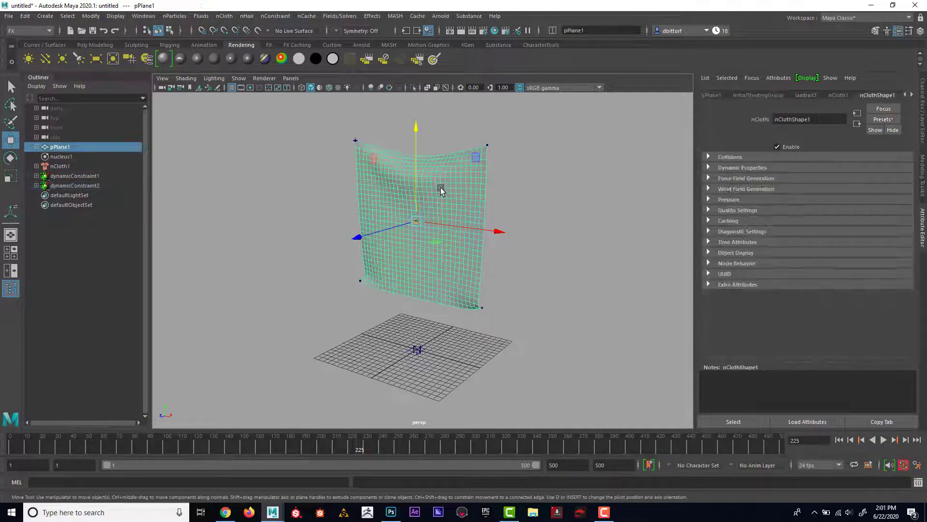
left_click(911, 96)
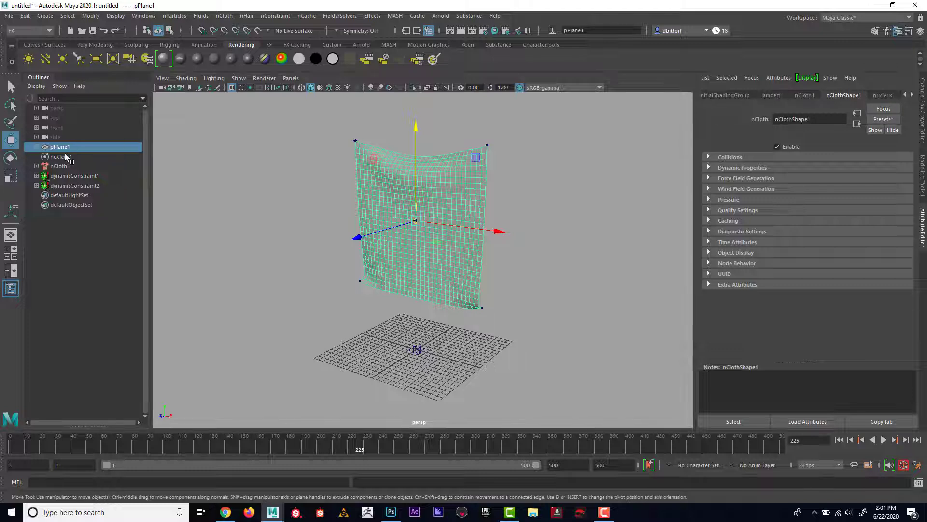
left_click(54, 157)
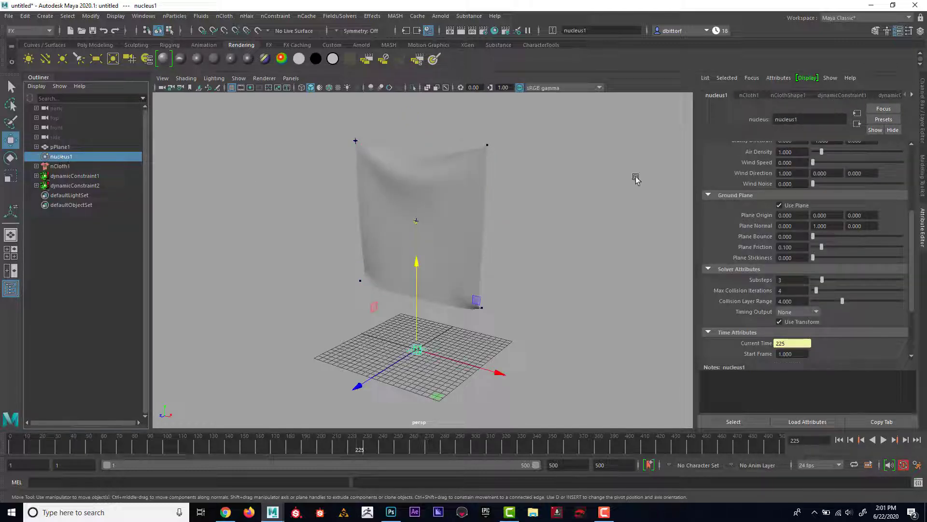
scroll(852, 269, "up", 3)
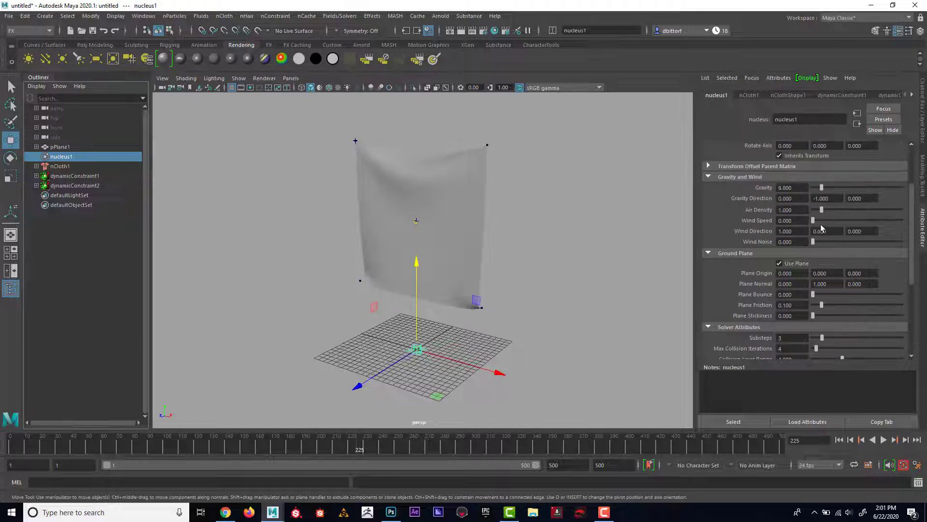
Replay the simulation from the first frame and raise the solver's Wind Speed to about 22.8.
left_click(840, 440)
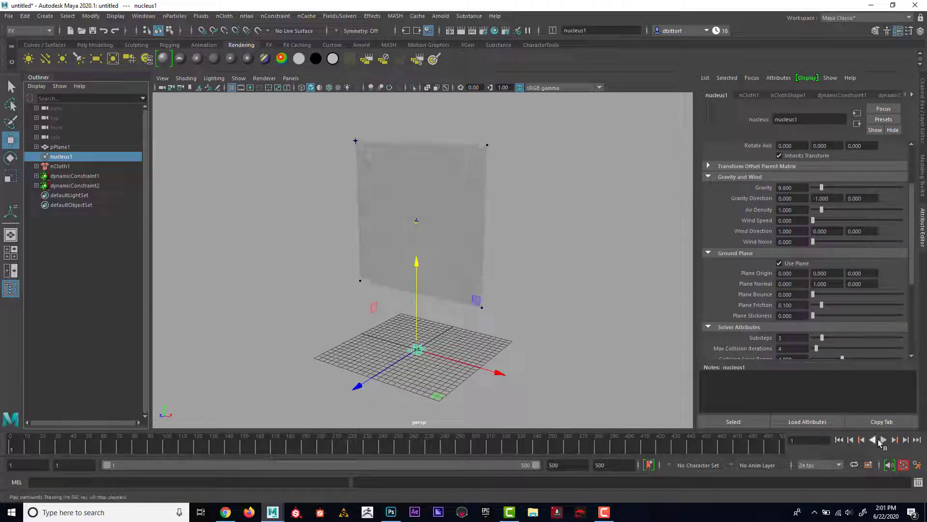
left_click(884, 440)
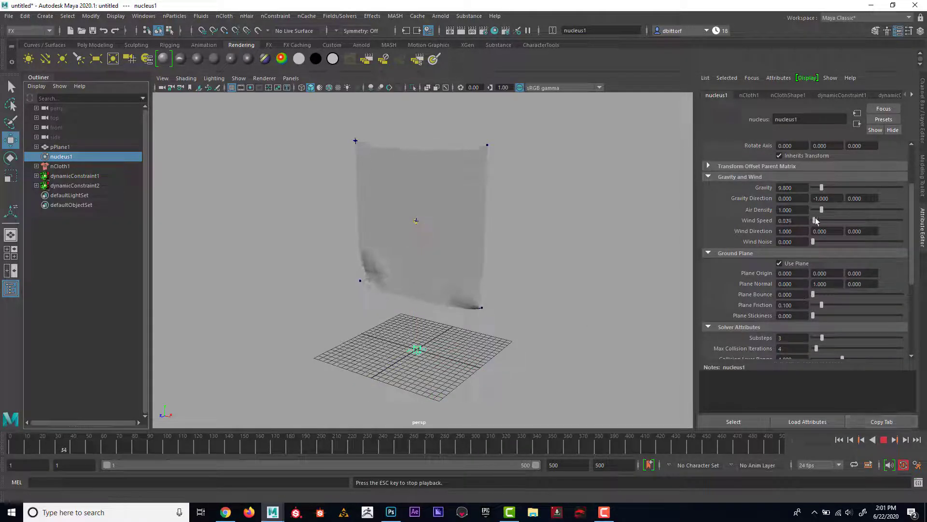
left_click_drag(813, 220, 852, 221)
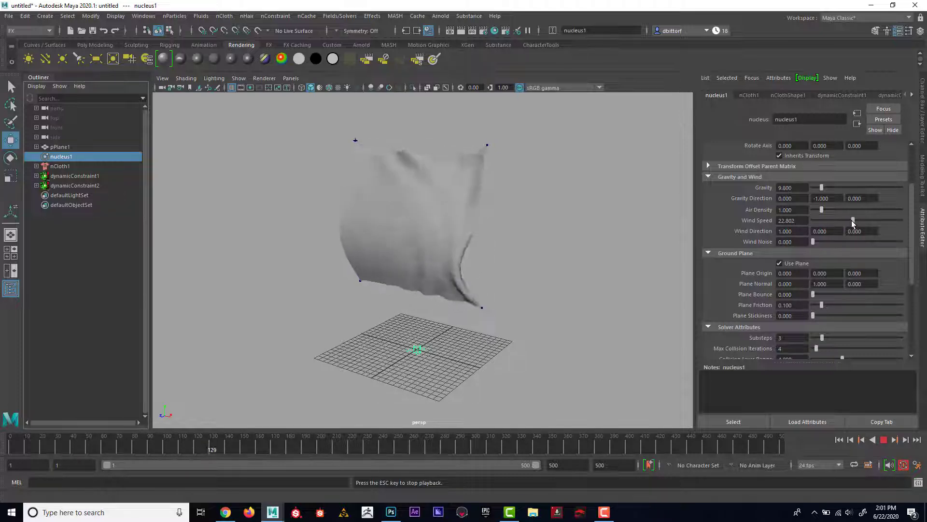
Set the solver's Wind Speed back to 0 and return the stopped simulation to the first frame.
left_click_drag(850, 220, 760, 222)
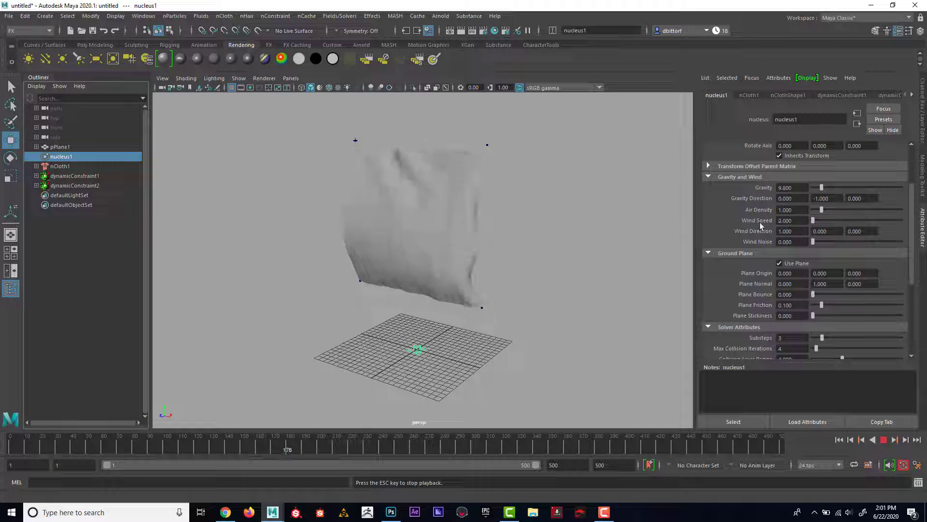
left_click(883, 440)
left_click(838, 440)
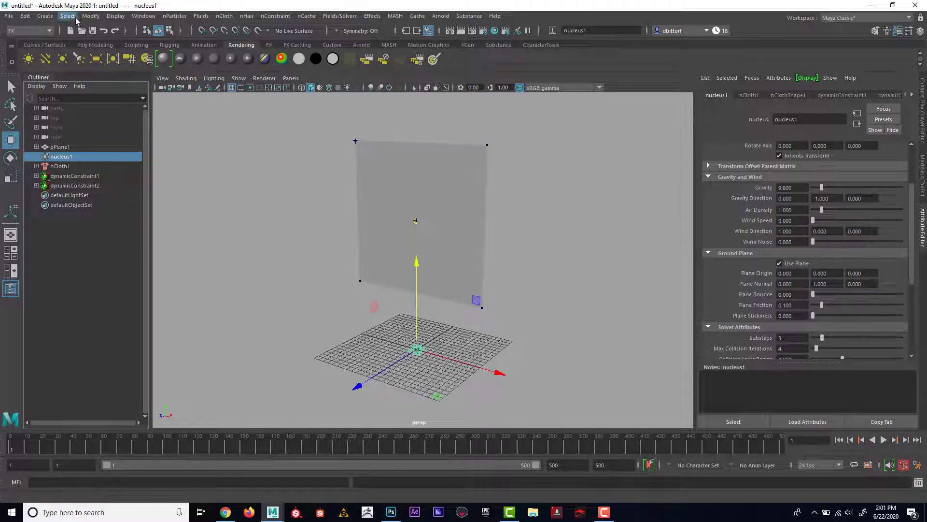
Create a polygon sphere at the origin and scale it up uniformly to about 3.3.
left_click(45, 16)
mouse_move(61, 51)
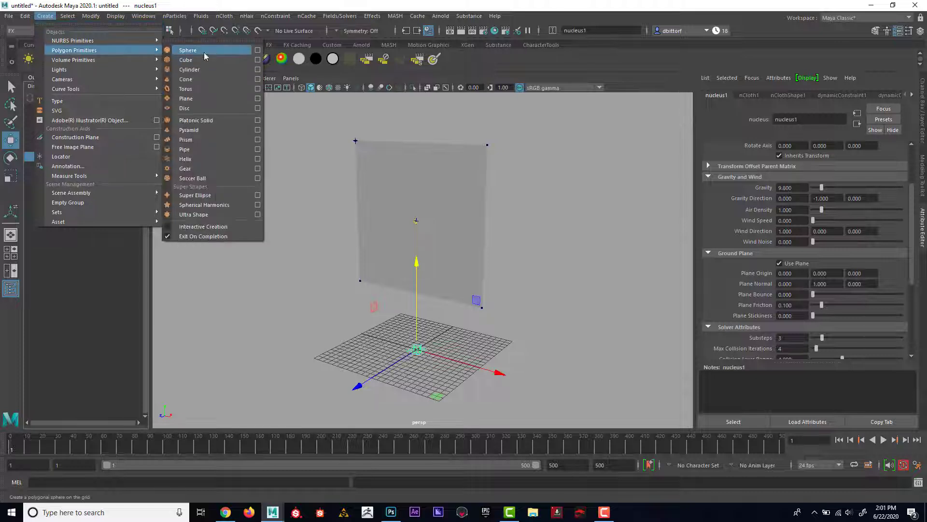
left_click(203, 52)
left_click(14, 175)
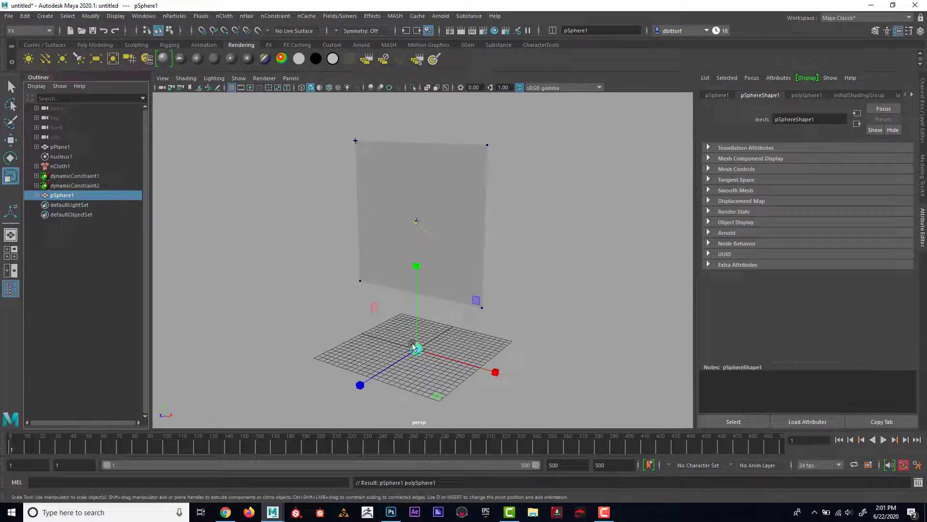
left_click_drag(413, 346, 435, 356)
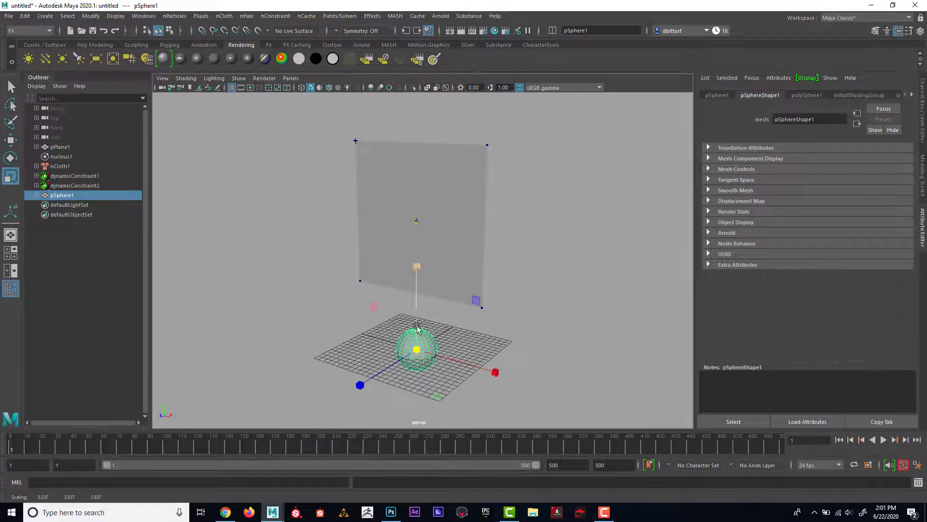
Raise the sphere to the cloth's mid-height and move it along Z until it sits clear in front of the cloth.
key("w")
left_click_drag(417, 268, 418, 138)
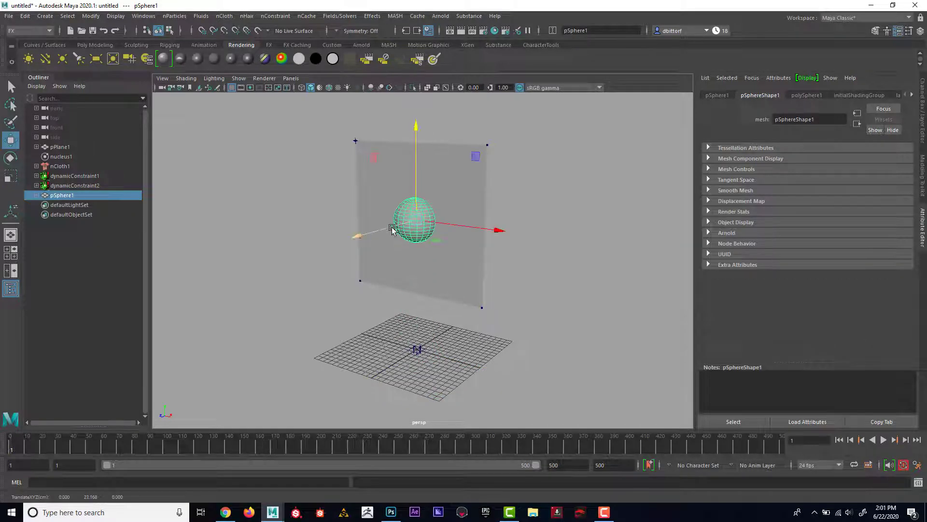
mouse_move(392, 230)
left_mouse_down("alt")
mouse_move(411, 222)
mouse_move(395, 235)
left_mouse_up("alt")
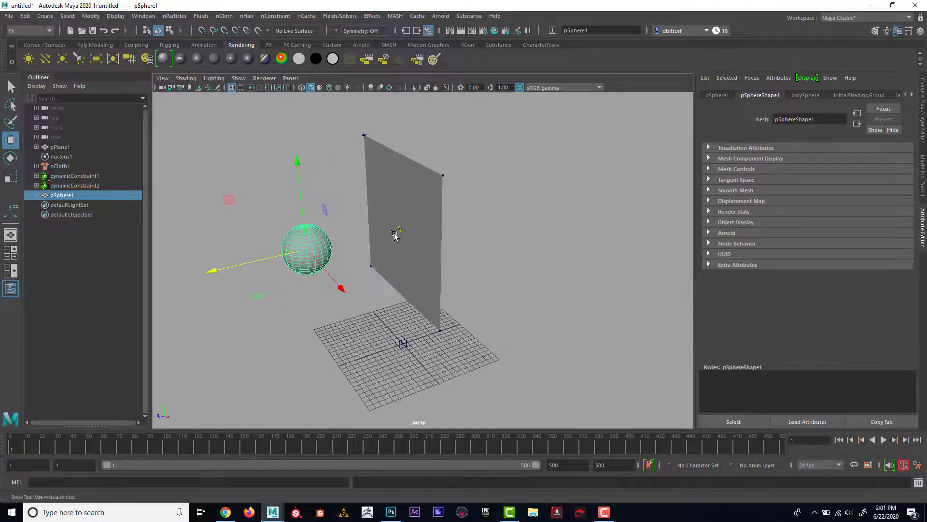
right_click_drag(395, 235, 471, 241, "alt")
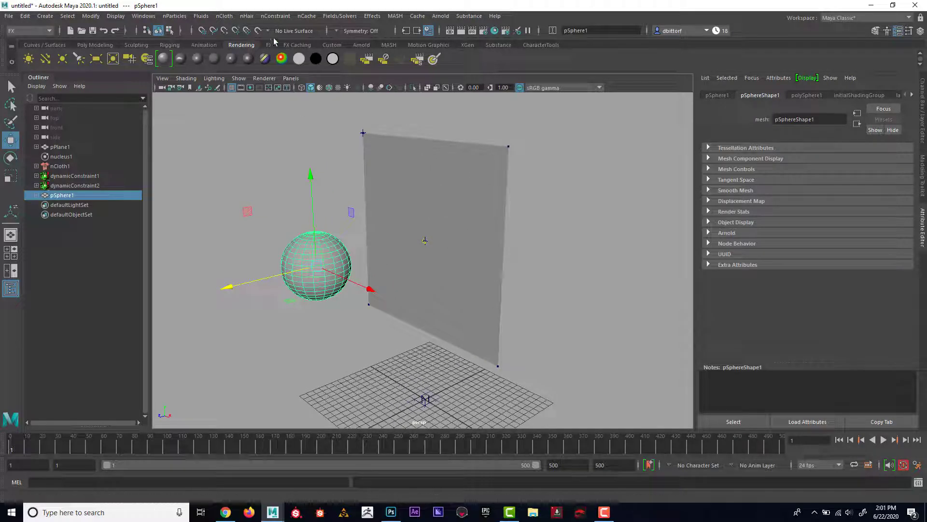
left_click(223, 17)
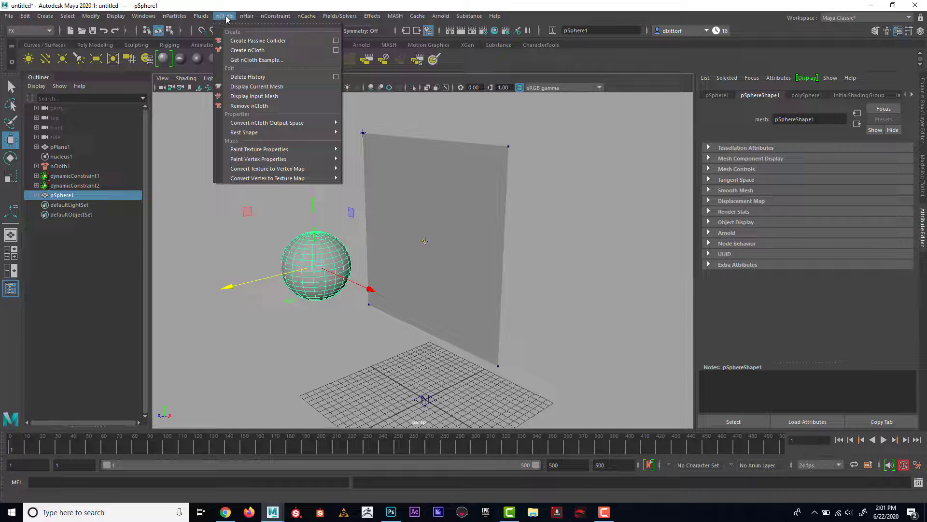
mouse_move(334, 18)
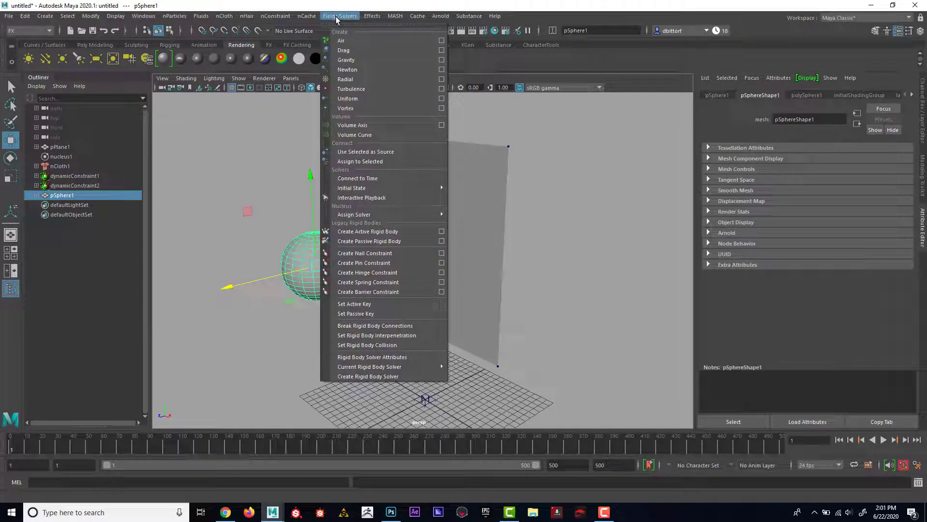
mouse_move(396, 189)
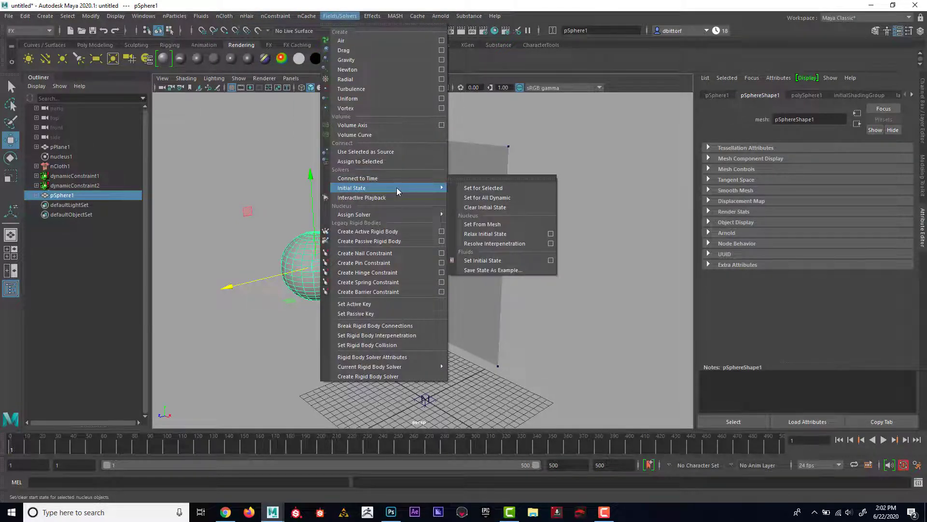
mouse_move(399, 218)
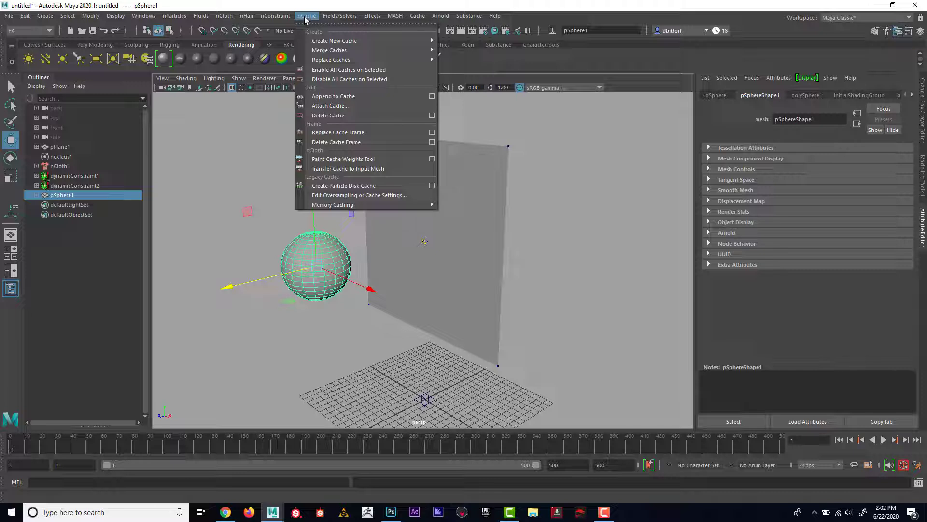
left_click(221, 17)
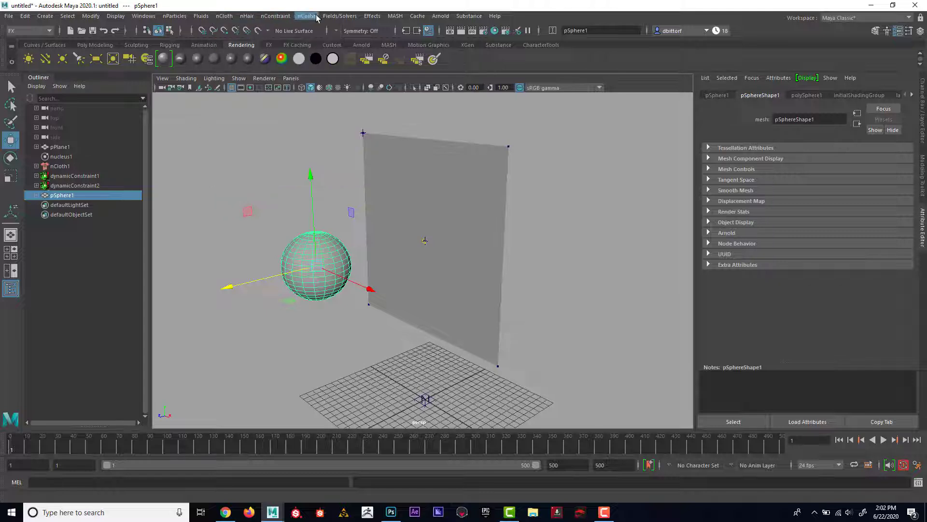
Start Interactive Playback with the sphere selected.
left_click(335, 18)
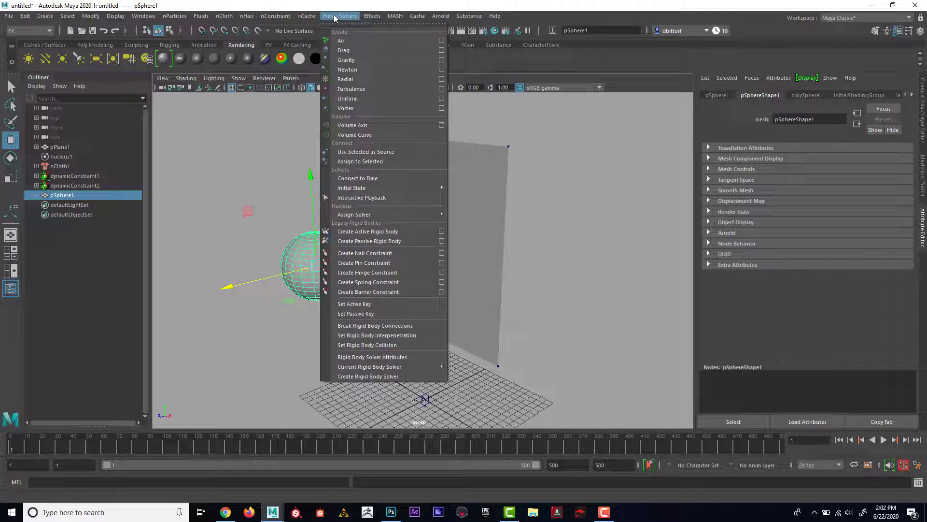
left_click(383, 200)
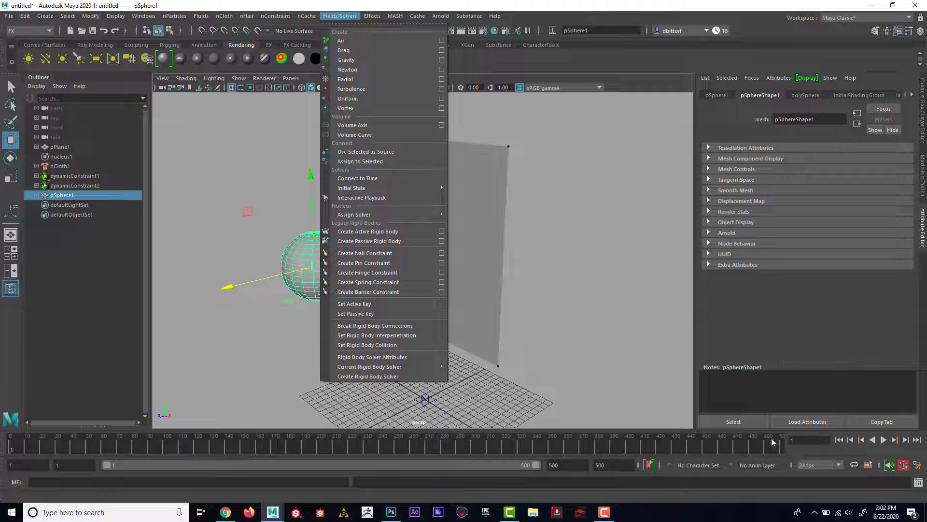
left_click(345, 199)
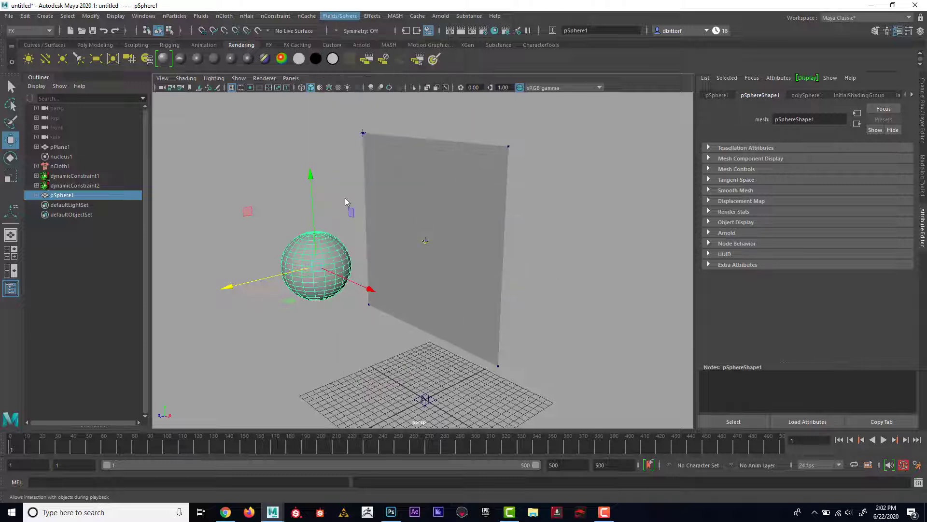
Move the sphere along Z into the cloth and back out during playback, and return to the first frame.
left_click_drag(237, 287, 401, 256)
left_click_drag(306, 263, 229, 274)
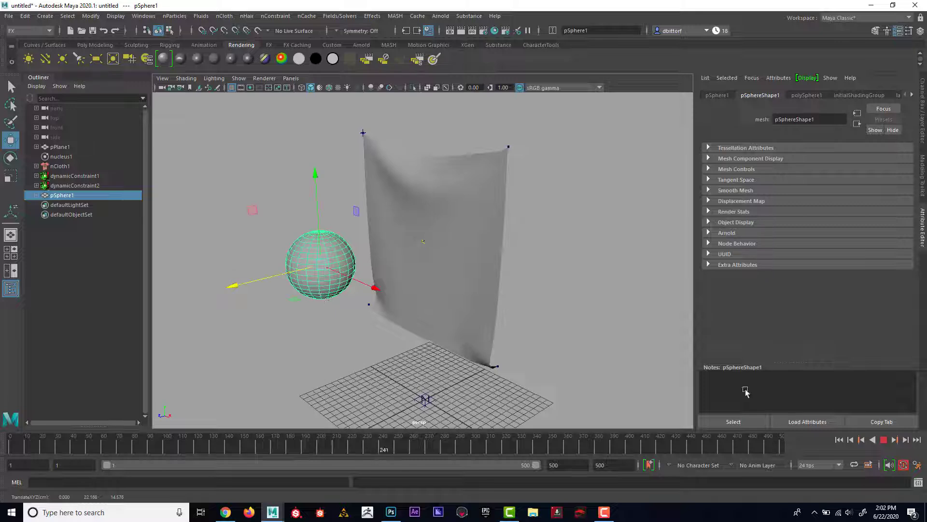
left_click(883, 440)
left_click(839, 440)
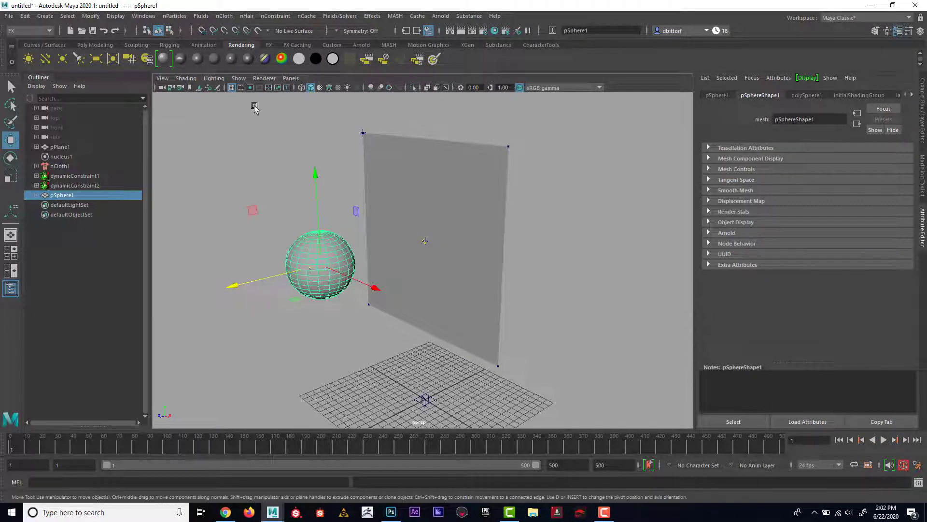
Make the sphere a passive collider and reselect it.
left_click(224, 16)
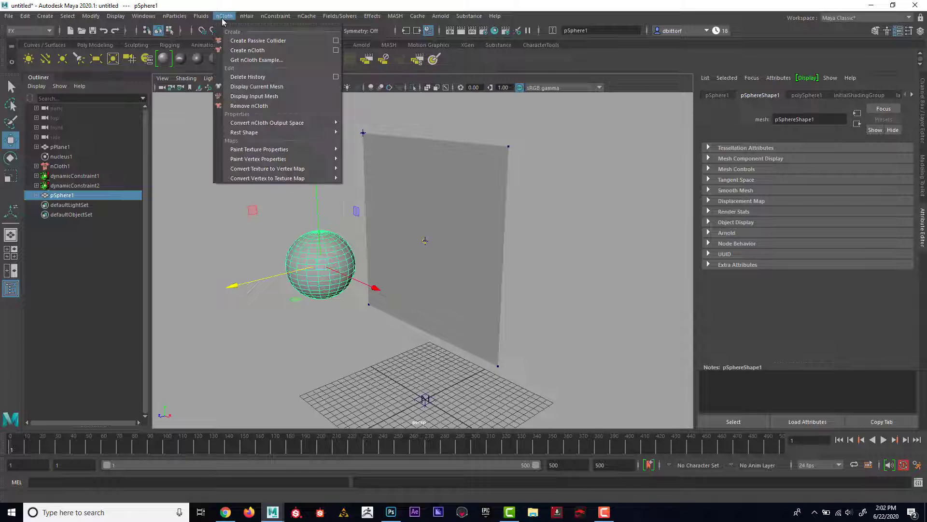
left_click(254, 42)
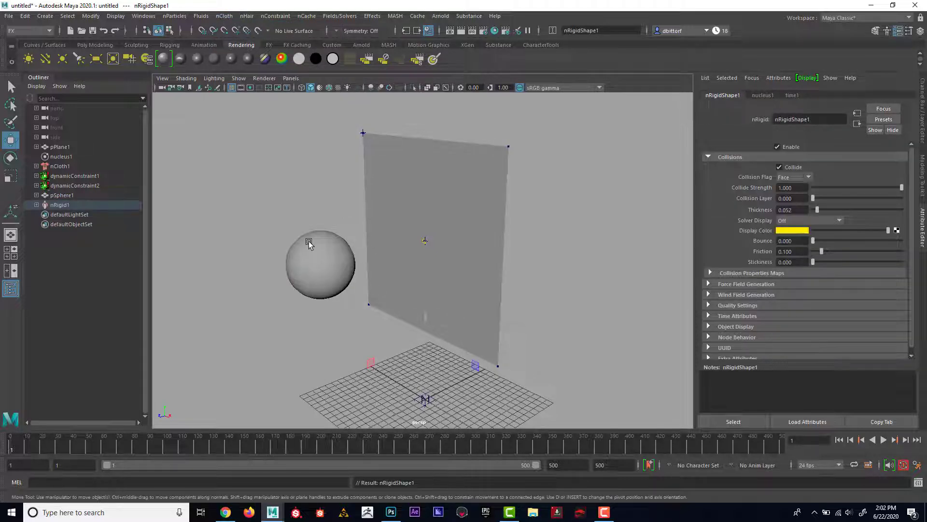
left_click(318, 248)
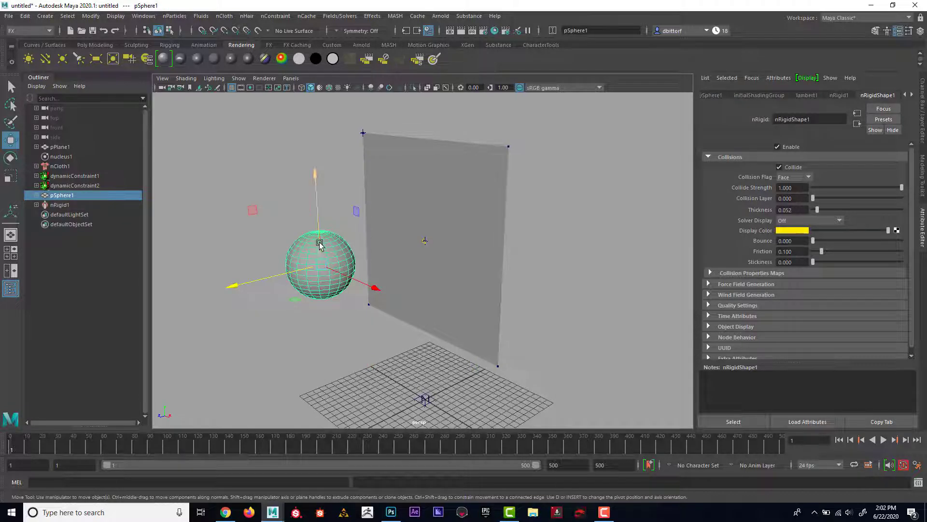
Run Interactive Playback while moving the sphere collider along Z against the pinned cloth, and return to the first frame.
left_click(338, 16)
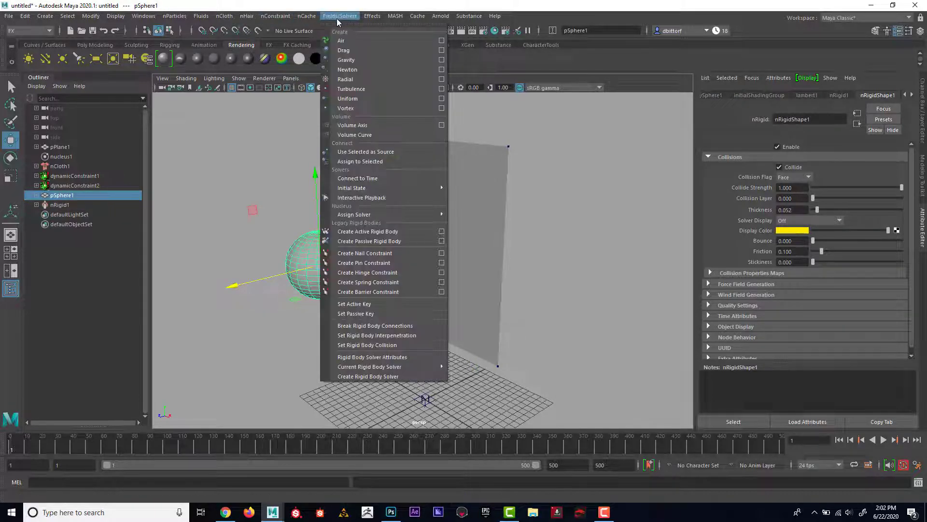
left_click(367, 198)
left_click_drag(233, 286, 280, 294)
left_click(837, 439)
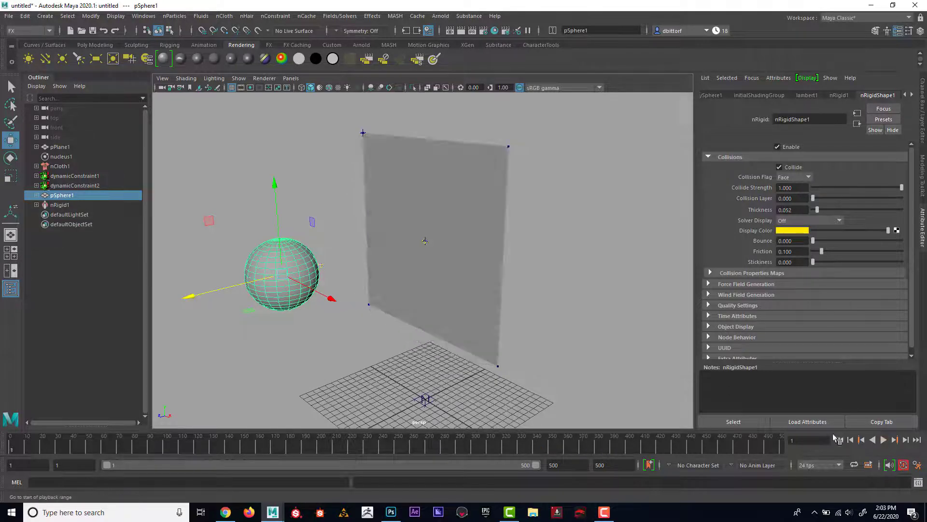
Paint-select several irregular strips of vertices across the middle of the cloth plane.
mouse_move(457, 224)
left_mouse_down("alt")
mouse_move(491, 238)
mouse_move(463, 227)
mouse_move(447, 244)
mouse_move(451, 214)
left_mouse_up("alt")
left_click(446, 219)
right_click(452, 214)
left_click(431, 221)
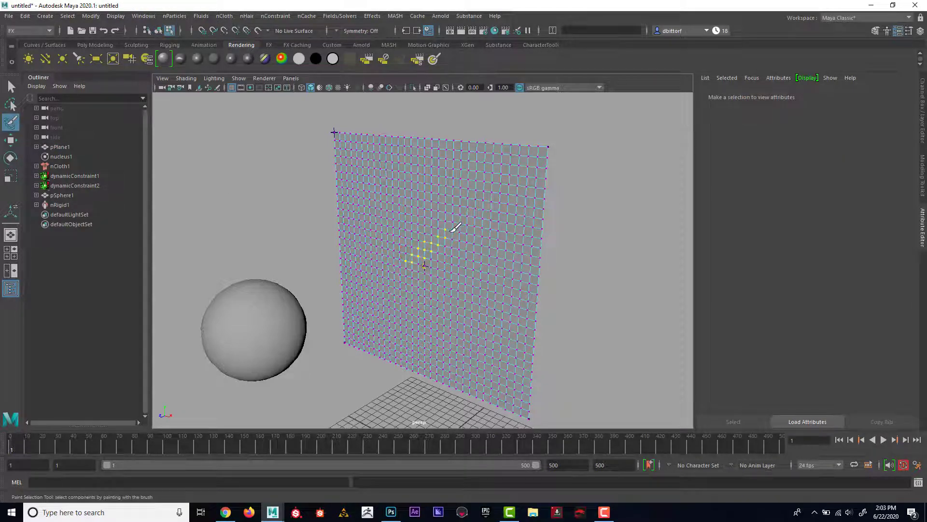
left_click_drag(473, 199, 492, 184)
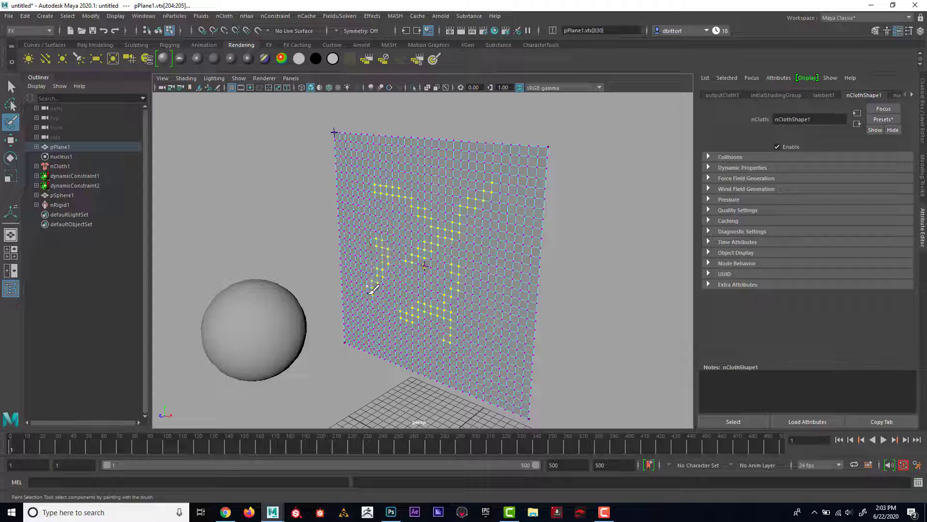
left_click_drag(526, 213, 480, 163, "alt")
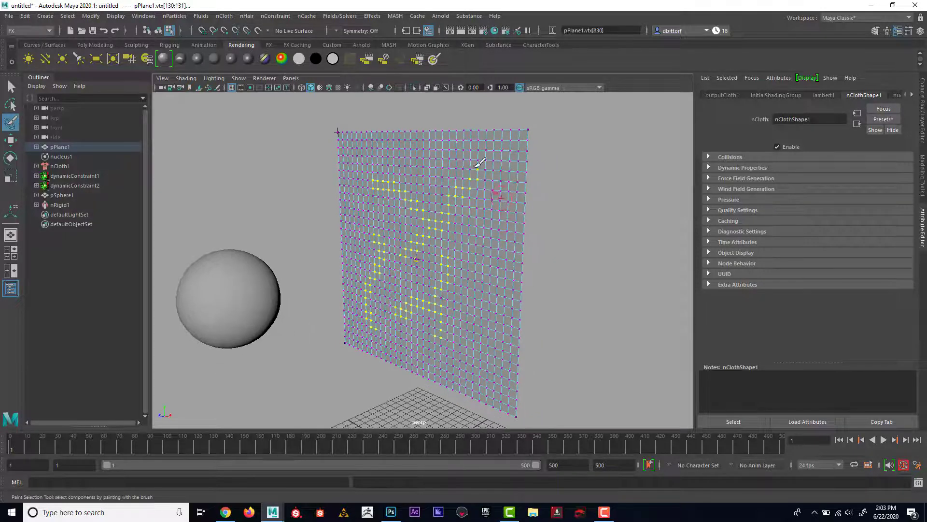
Apply a Tearable Surface nConstraint to the painted vertices.
left_click(274, 16)
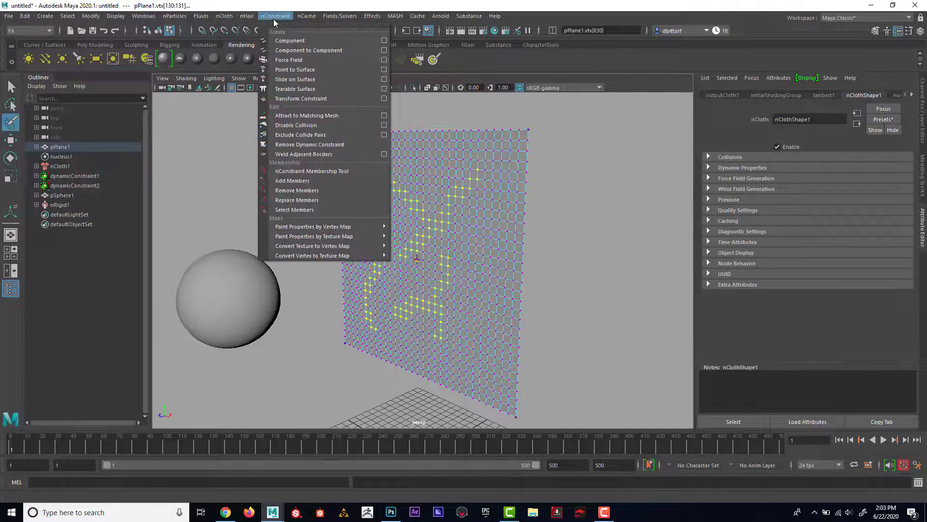
left_click(303, 90)
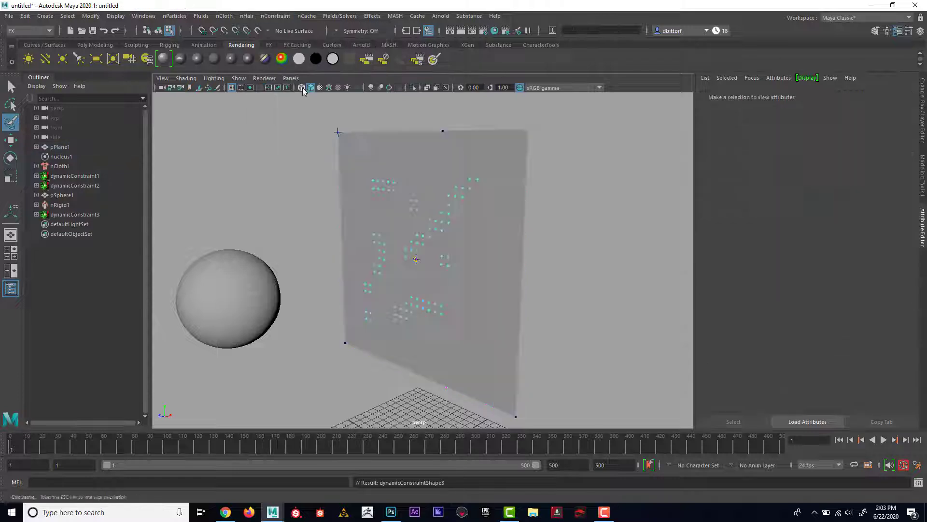
left_click_drag(401, 147, 364, 131, "alt")
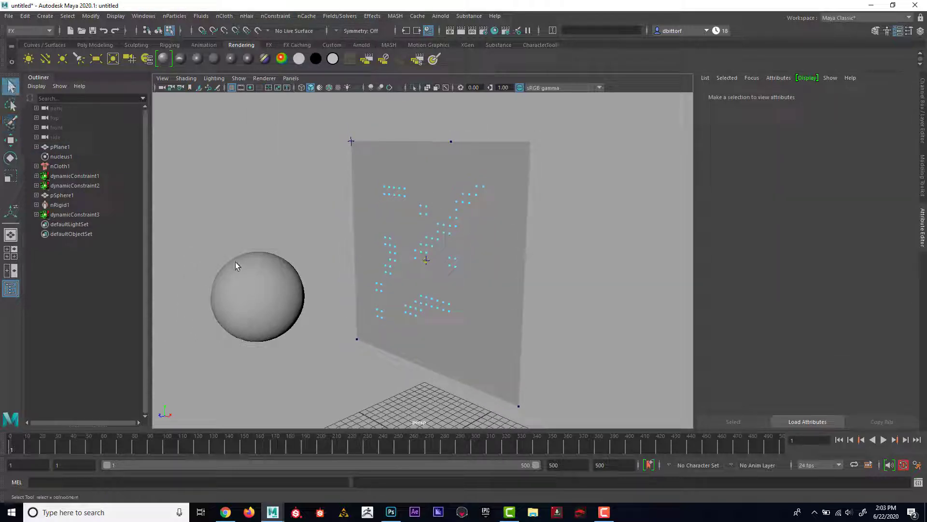
Switch back to object selection and select the sphere with the Move tool active.
right_click(262, 261)
right_click_drag(226, 219, 294, 198)
left_click(291, 280)
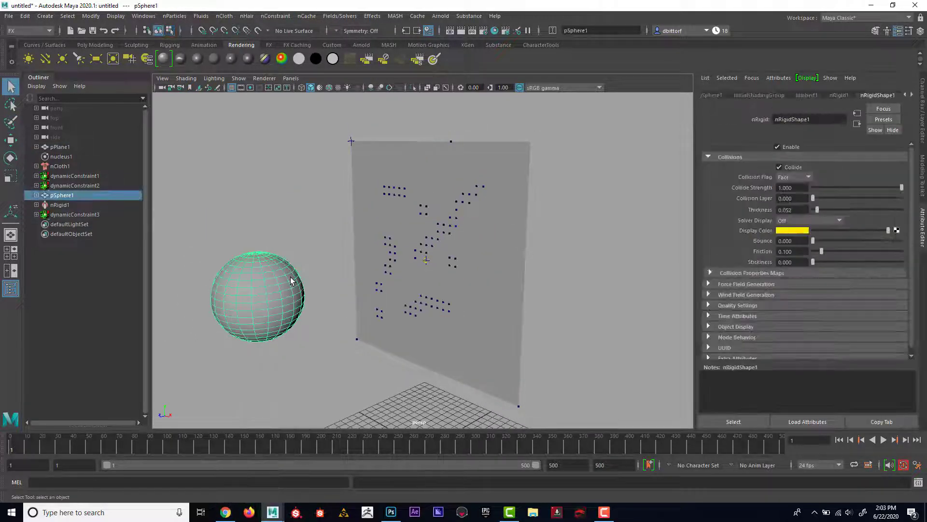
middle_click_drag(349, 248, 394, 233, "alt")
right_click_drag(394, 233, 334, 223, "alt")
left_click(15, 144)
left_click_drag(356, 207, 364, 232, "alt")
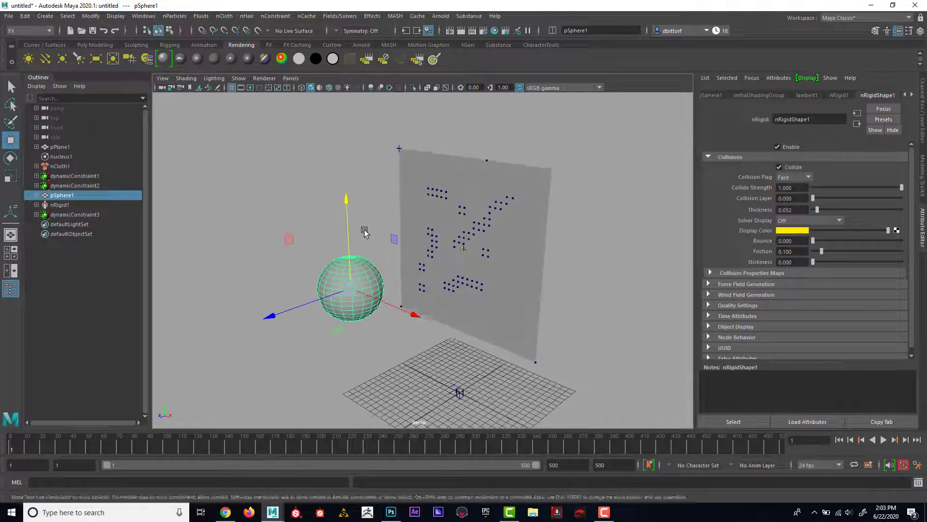
right_click_drag(365, 232, 392, 236, "alt")
Run Interactive Playback while moving the sphere through the tearable cloth, and return to the first frame.
left_click(274, 16)
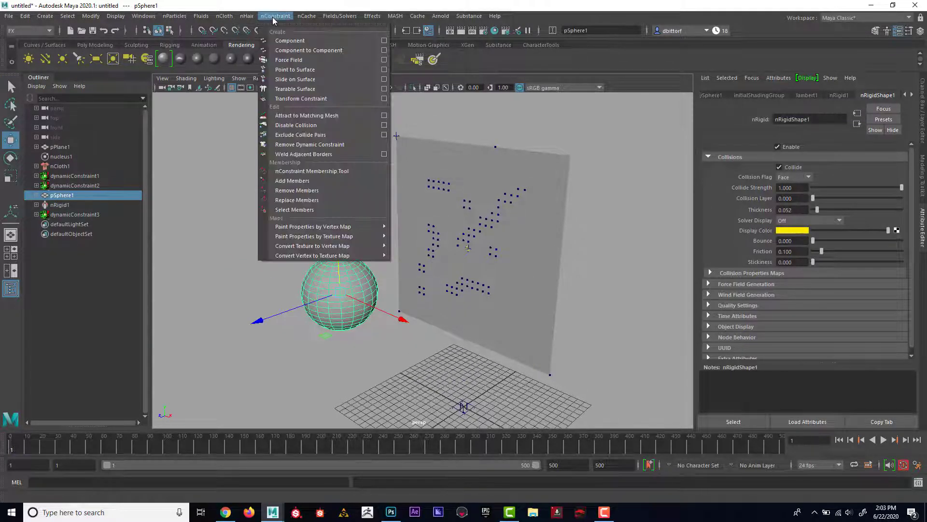
left_click(341, 16)
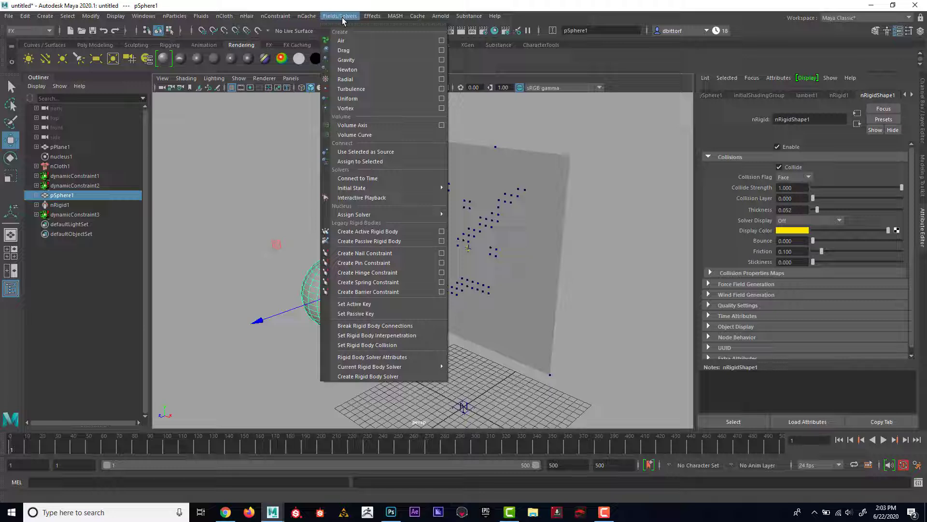
left_click(361, 197)
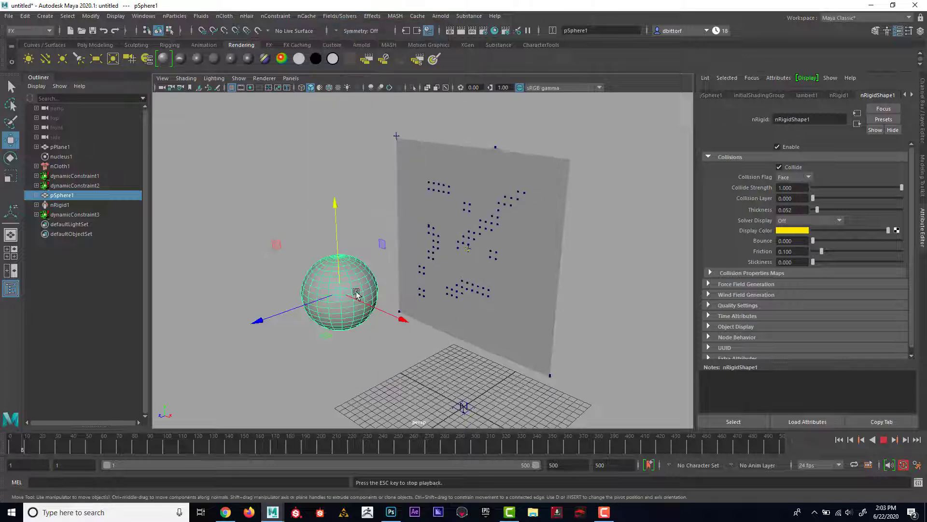
left_click_drag(274, 316, 294, 294)
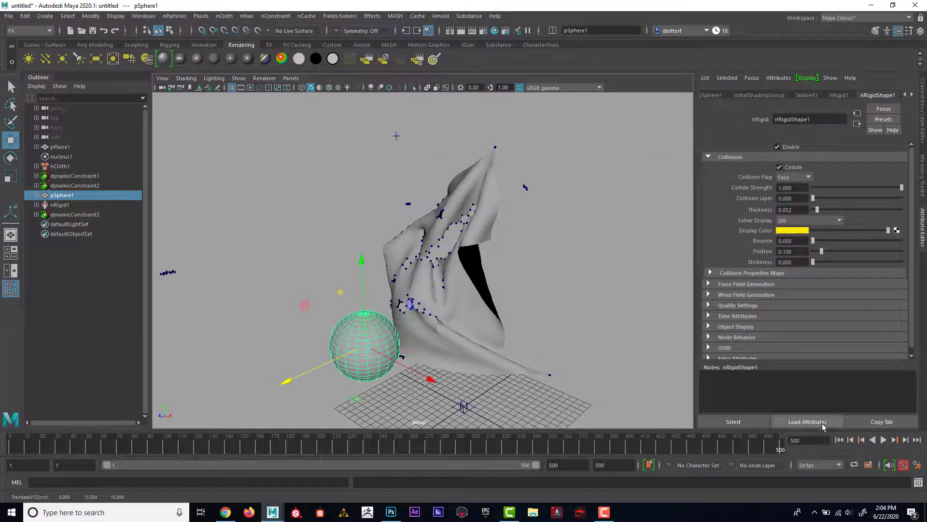
left_click(840, 439)
middle_click_drag(456, 216, 449, 199, "alt")
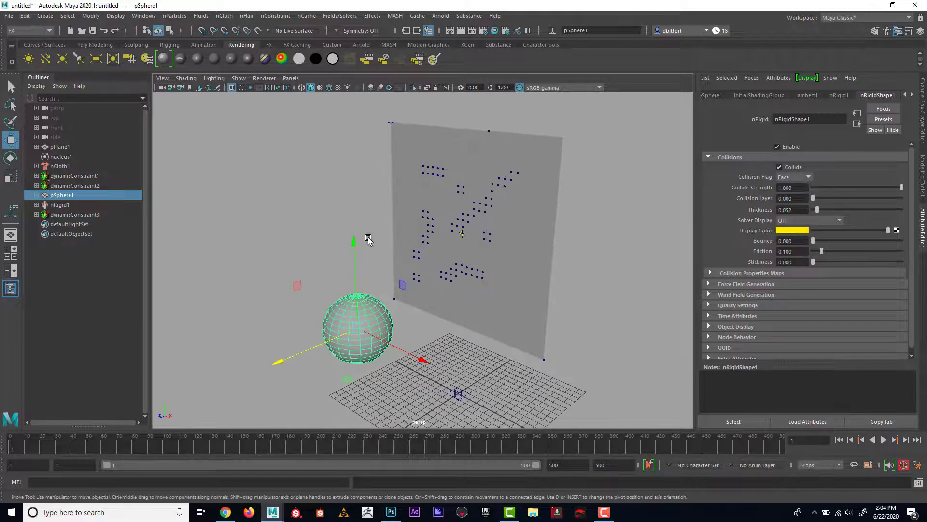
Raise the sphere along Y and adjust its position along Z in front of the cloth.
left_click_drag(354, 242, 353, 199)
middle_click_drag(383, 203, 401, 237, "alt")
left_click_drag(401, 236, 381, 229, "alt")
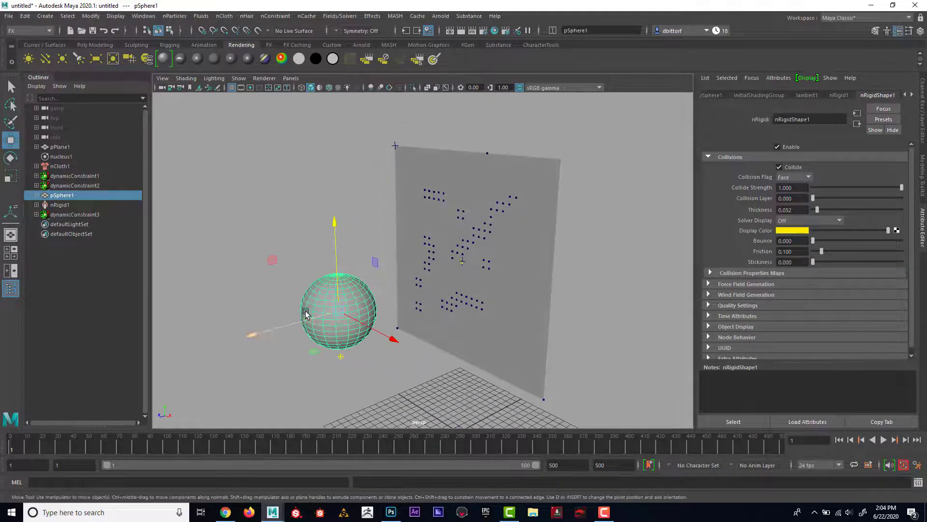
left_click_drag(270, 334, 248, 288)
Play the cloth simulation without moving the sphere, return to the first frame, and review the available nConstraint types.
left_click(884, 439)
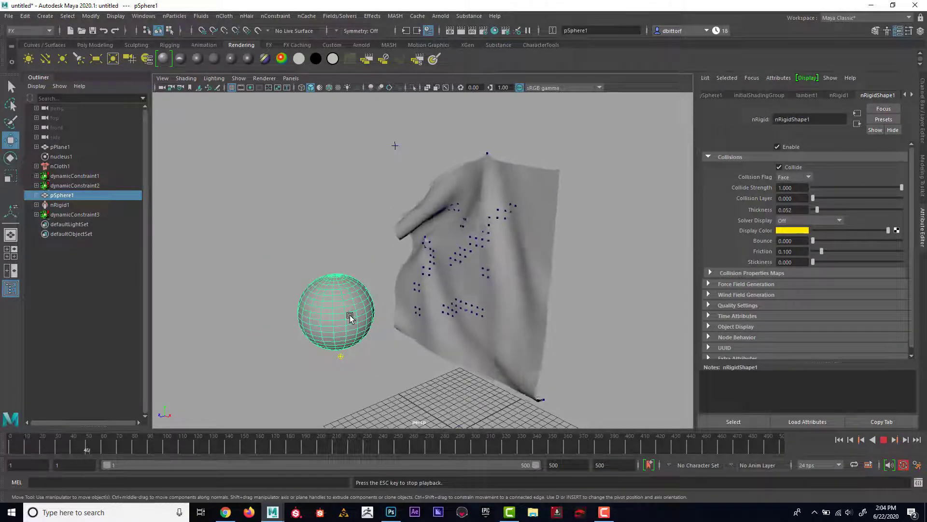
left_click(884, 439)
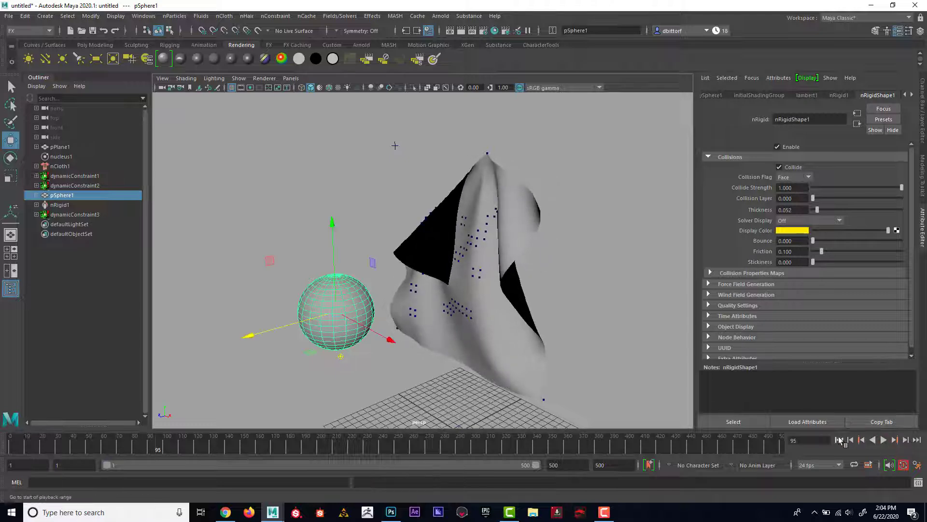
left_click(840, 440)
left_click_drag(524, 255, 458, 231, "alt")
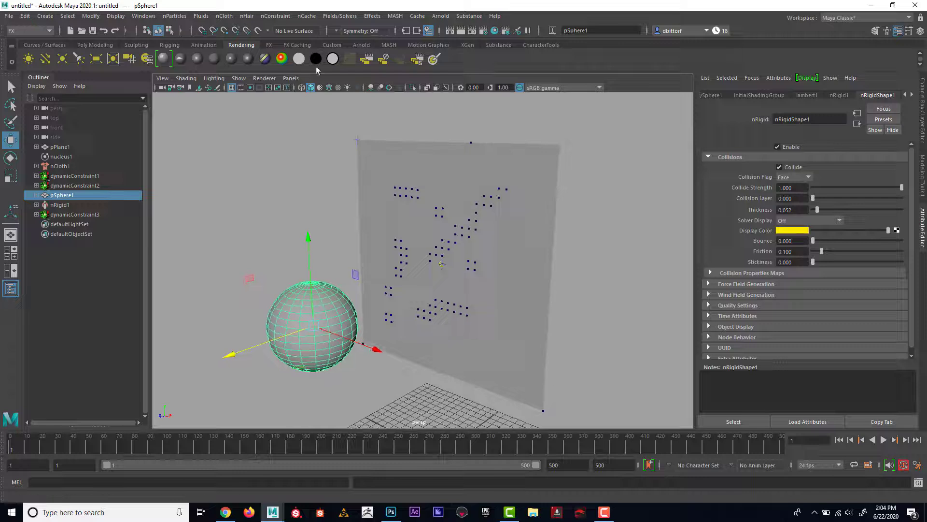
left_click(281, 18)
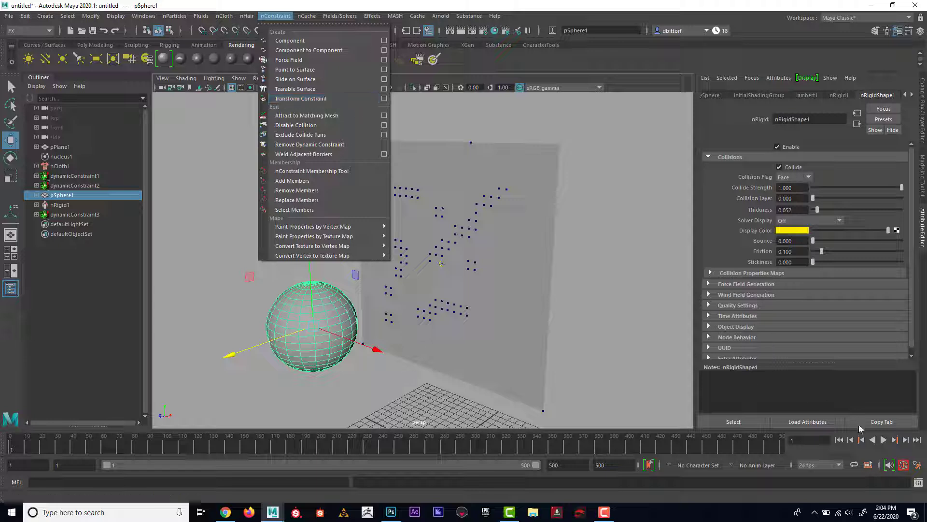
left_click(842, 440)
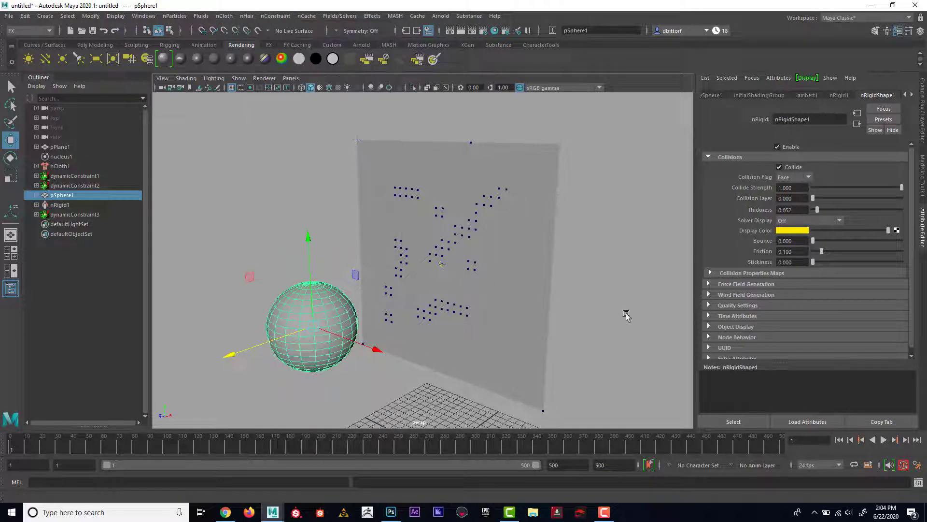
Start a new scene and create a polygon plane.
left_click(10, 15)
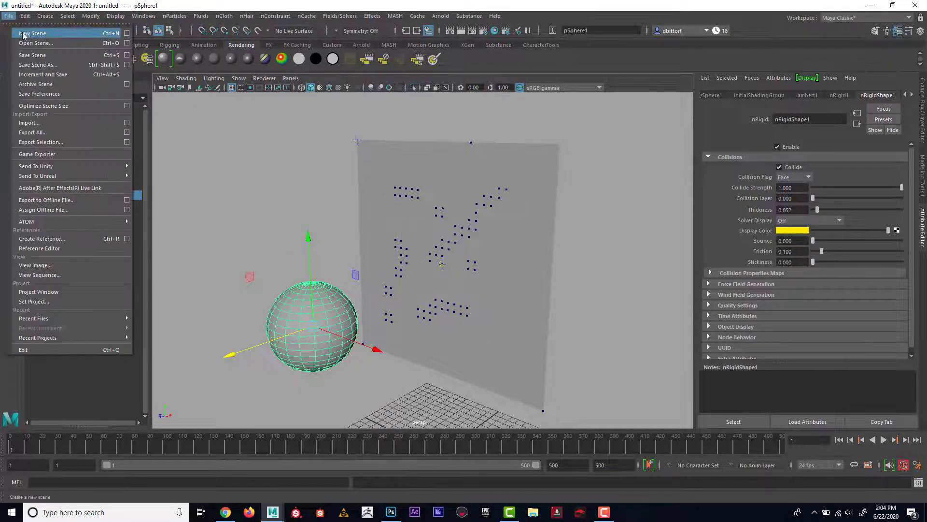
left_click(27, 33)
left_click(463, 258)
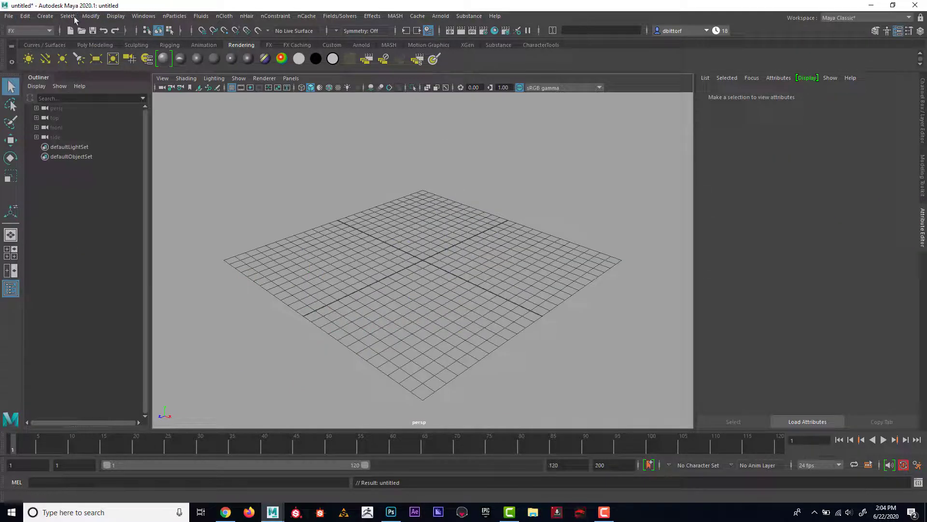
left_click(48, 16)
mouse_move(127, 51)
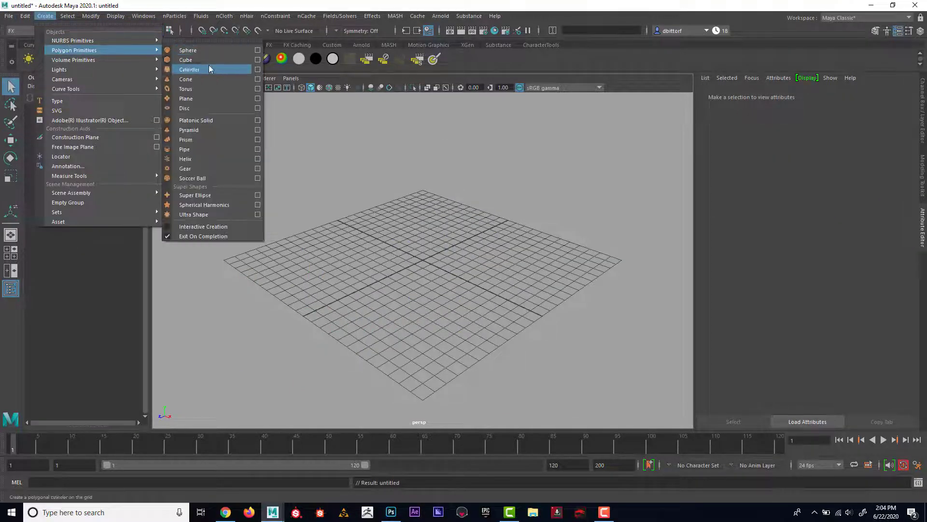
left_click(214, 99)
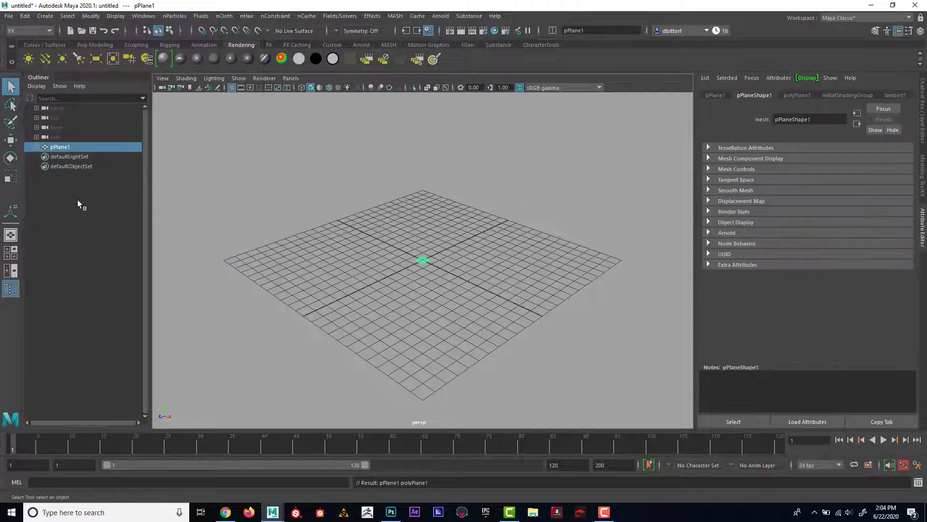
Scale the plane to about 15.045 in X and 10.148 in Y and Z, and set Rotate X to 90.
left_click(12, 177)
left_click_drag(420, 261, 532, 306)
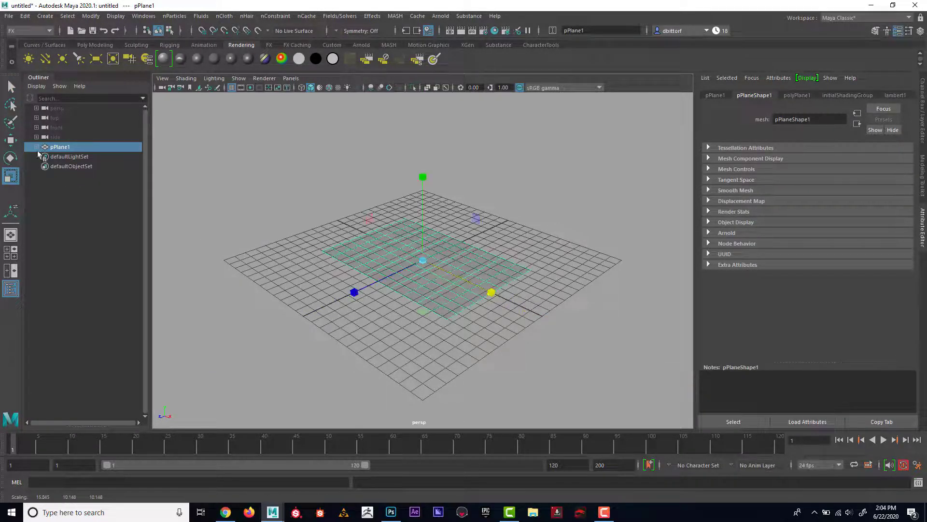
left_click(12, 157)
left_click_drag(394, 195, 668, 186)
left_click(922, 92)
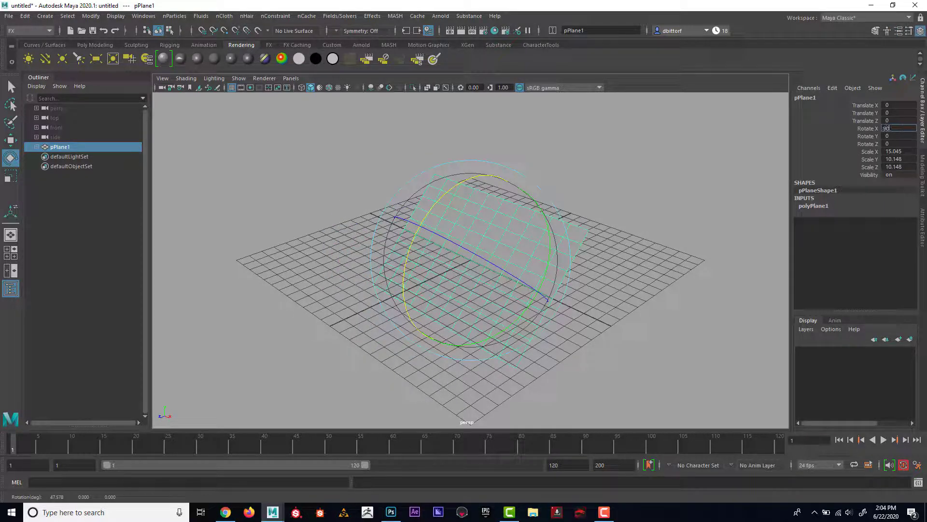
key("Return")
Set the plane's Subdivisions Width to 24 and Subdivisions Height to 18.
left_click(841, 207)
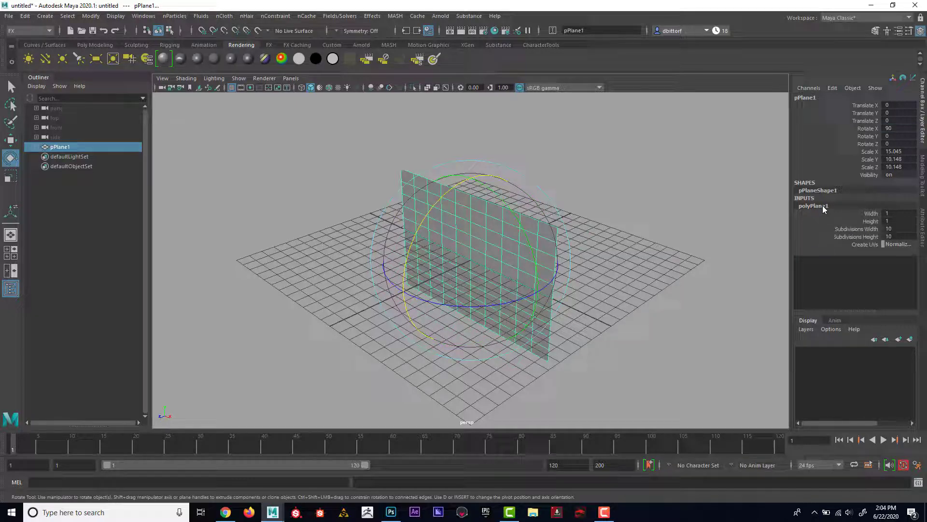
left_click(872, 235)
mouse_move(585, 214)
middle_mouse_down()
mouse_move(594, 216)
mouse_move(583, 217)
middle_mouse_up()
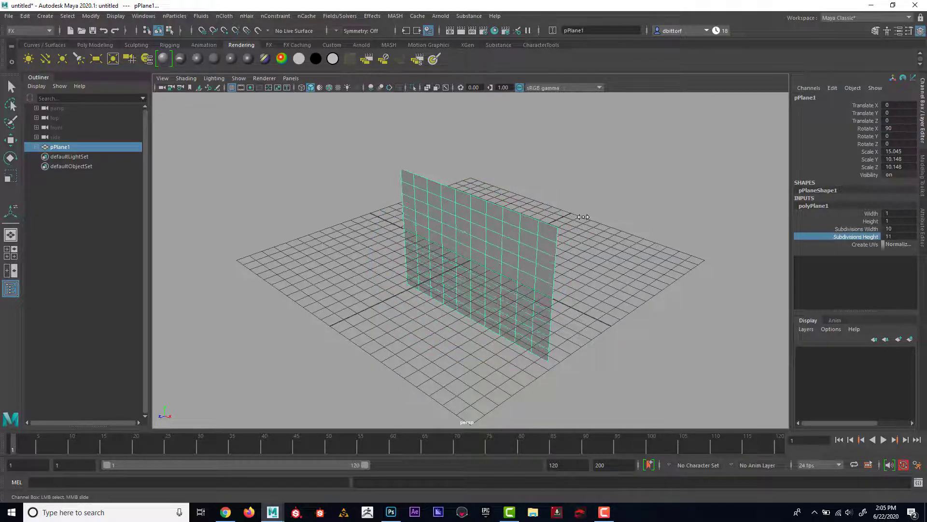
left_click(862, 229)
middle_click_drag(706, 220, 734, 223)
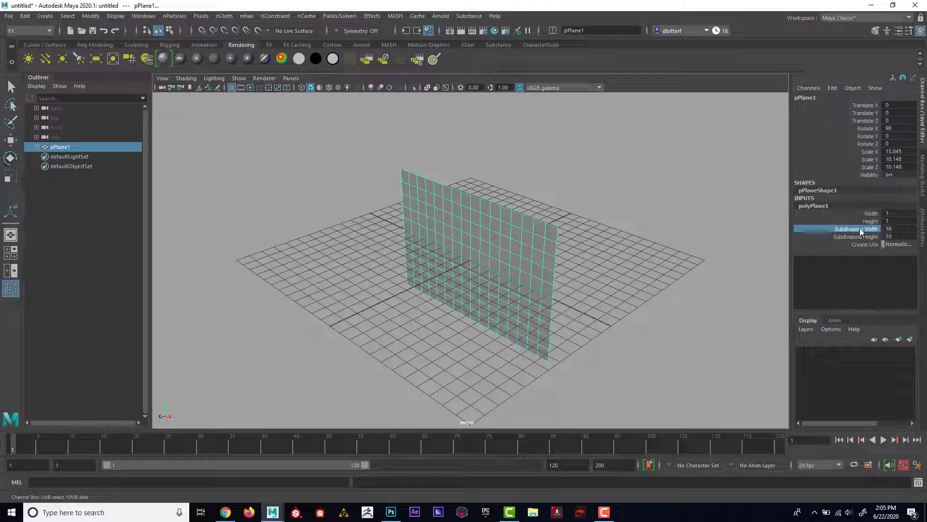
middle_click_drag(637, 187, 669, 188)
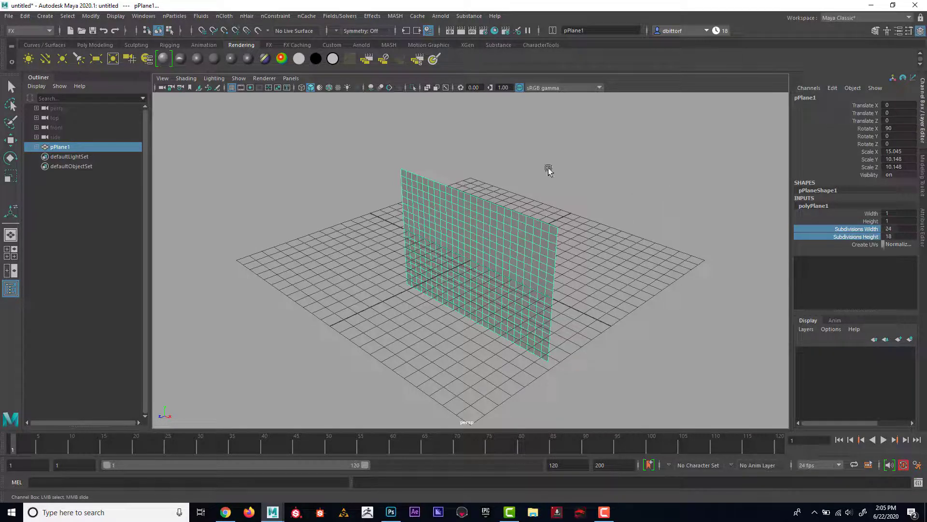
Raise the plane high above the grid to a Translate Y of about 40.
left_click(10, 140)
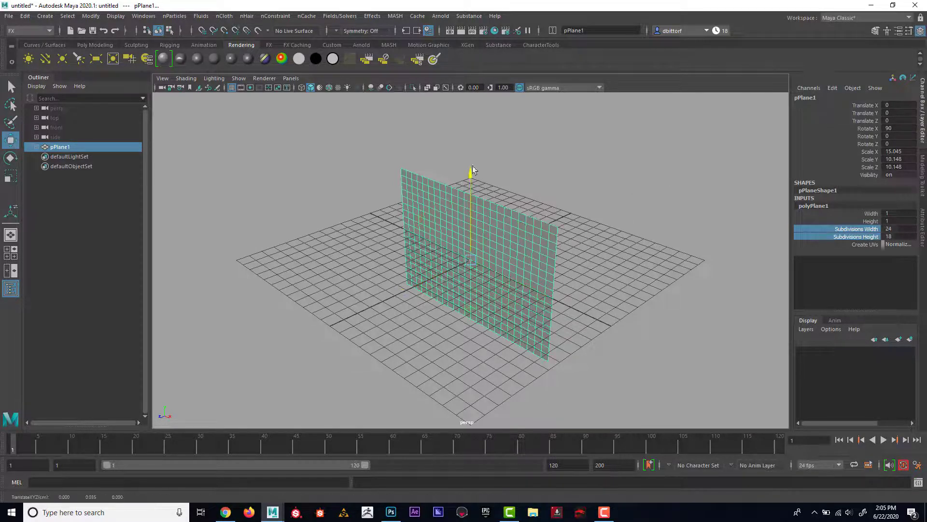
left_click_drag(471, 176, 497, 137)
right_click_drag(614, 198, 507, 227, "alt")
left_click_drag(507, 227, 536, 208, "alt")
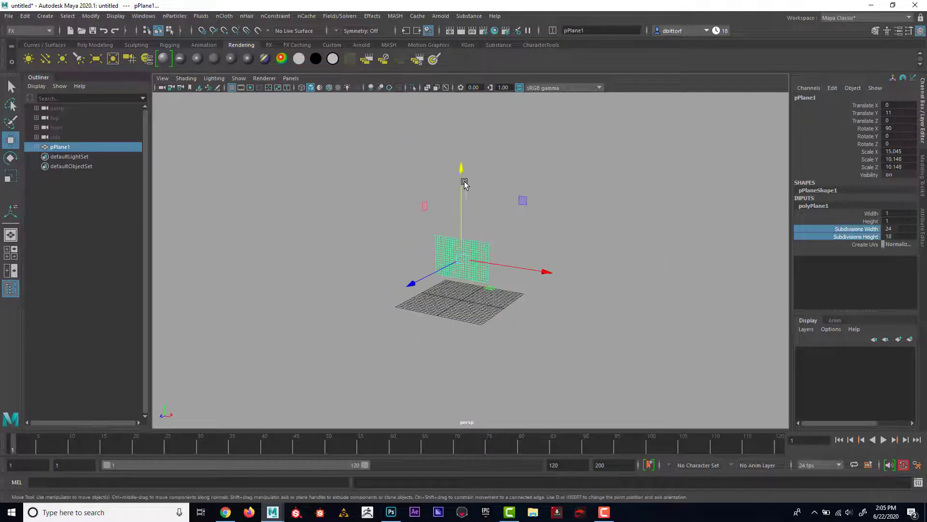
left_click_drag(462, 175, 495, 21)
left_click_drag(459, 98, 459, 112)
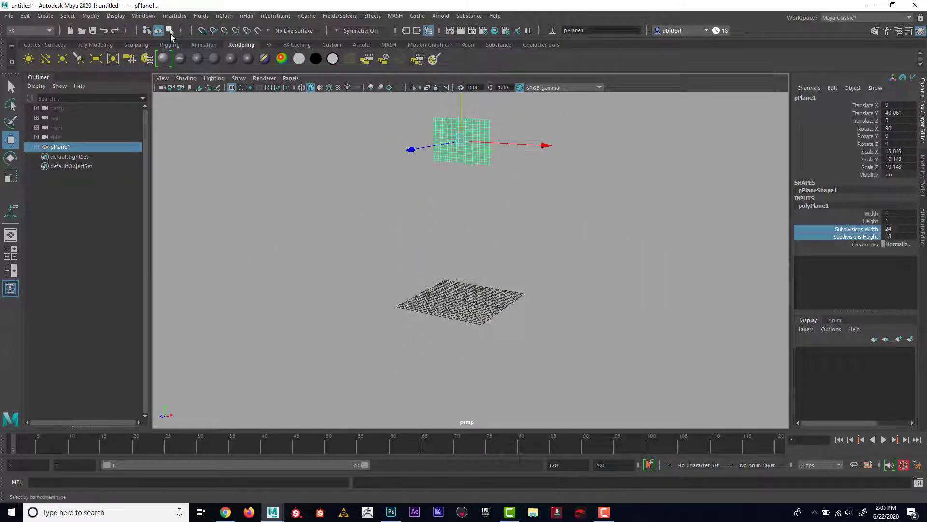
Create a polygon cylinder and scale it into a thin pole, about 0.431 in X and Z and 18.85 in Y.
left_click(45, 16)
mouse_move(96, 50)
left_click(198, 61)
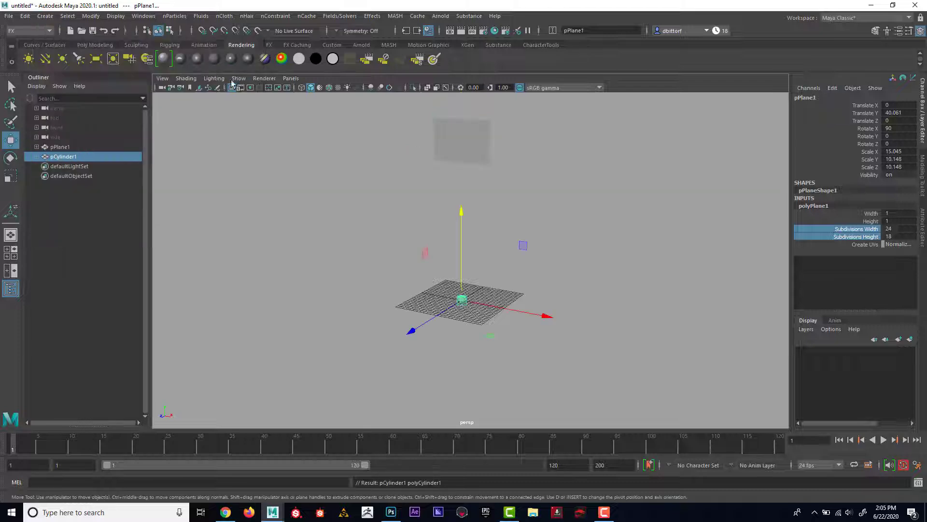
left_click(9, 178)
left_click_drag(461, 300, 437, 302)
left_click_drag(467, 170, 476, 131)
Raise the pole to about 18.5 in Y, shift it along negative X beside the plane's edge, and select the plane.
left_click(12, 139)
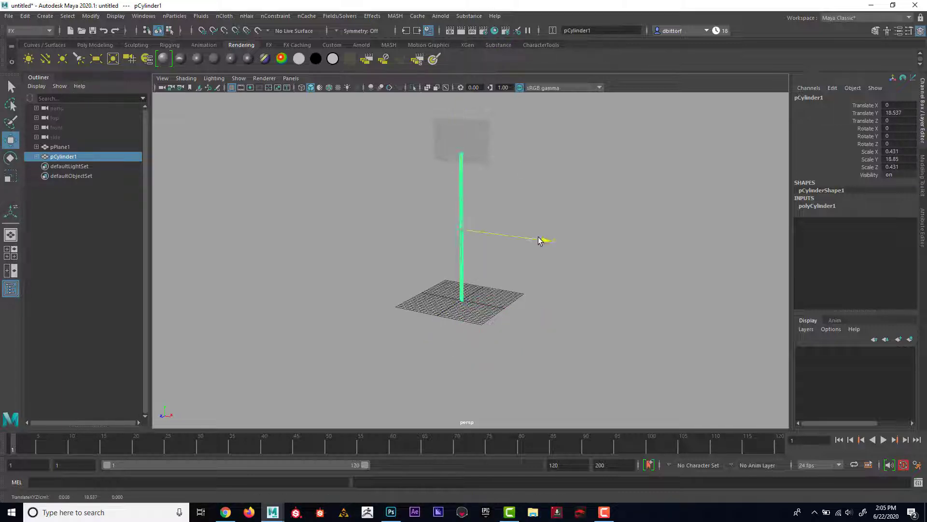
left_click_drag(540, 240, 508, 239)
left_click(463, 138)
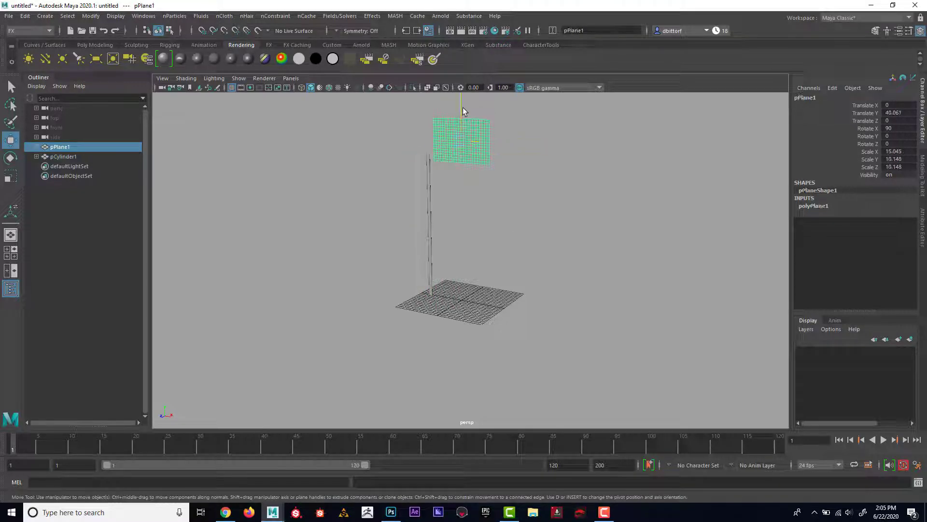
Lower the plane to about 32.17 in Y and shift it to about -0.86 in X beside the pole's upper end.
left_click_drag(463, 112, 462, 141)
left_click_drag(509, 180, 508, 182)
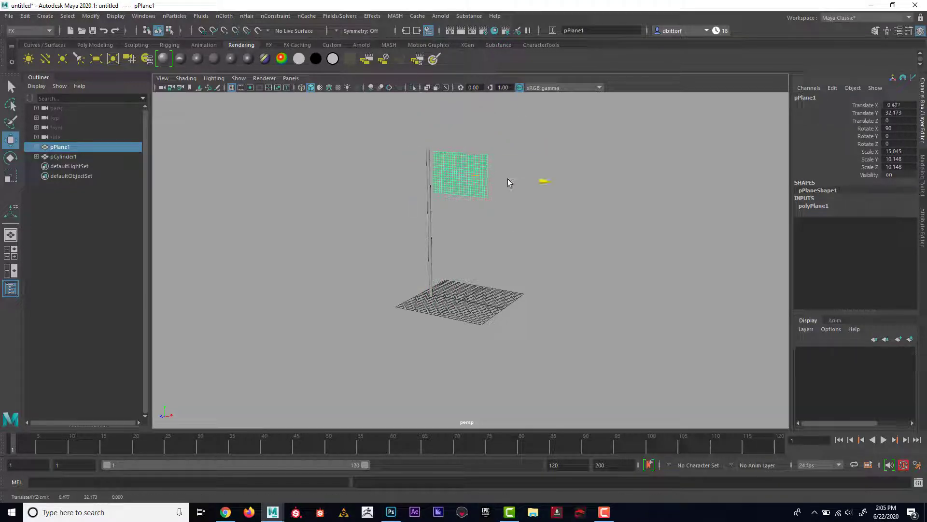
right_click_drag(320, 225, 430, 263, "alt")
left_click_drag(430, 263, 435, 193, "alt")
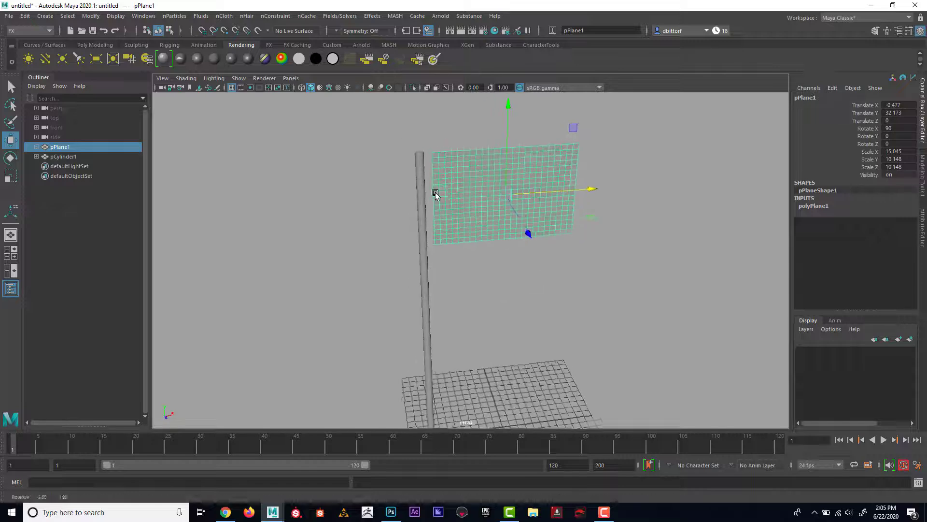
left_click_drag(549, 190, 544, 194)
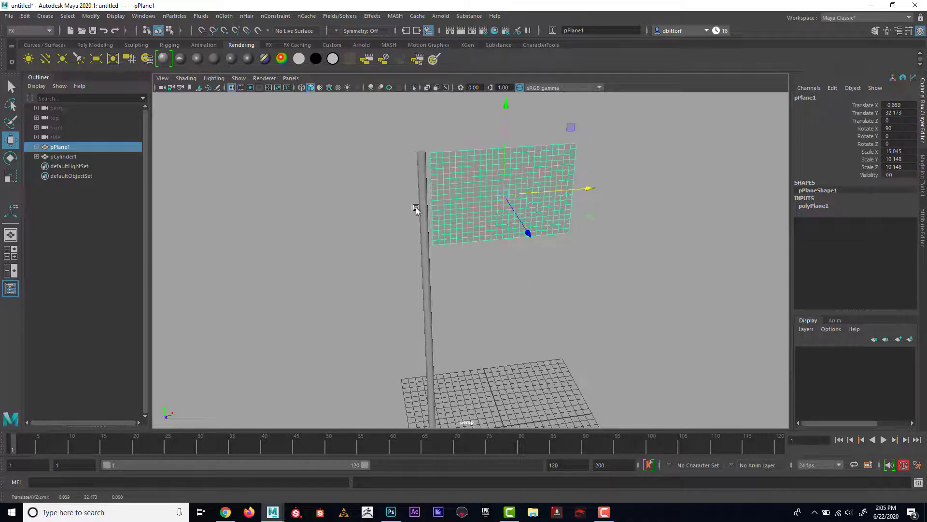
Fine-tune the plane along X to about -1.12 so its edge sits right against the pole.
middle_click_drag(415, 208, 430, 248, "alt")
right_click_drag(430, 249, 412, 233, "alt")
middle_click_drag(411, 233, 415, 250, "alt")
left_click_drag(580, 249, 570, 249)
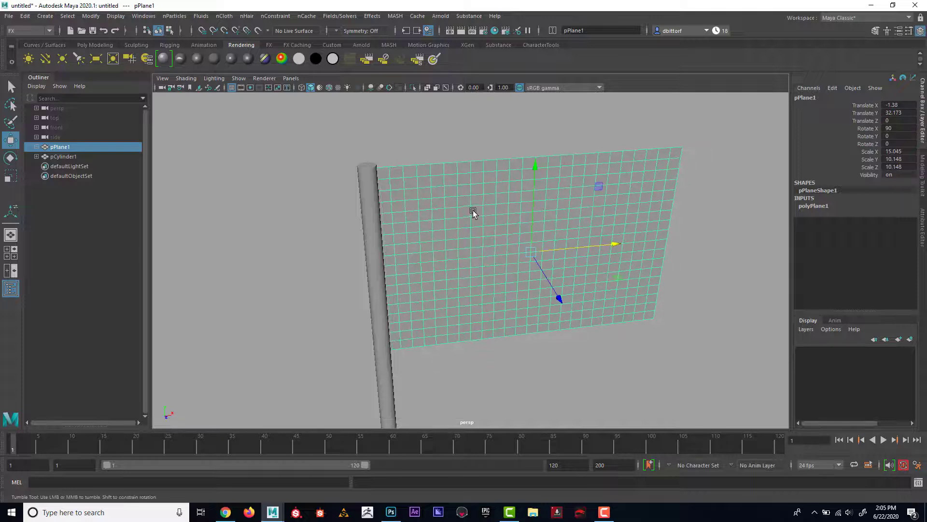
right_click_drag(473, 213, 446, 194, "alt")
left_click(268, 18)
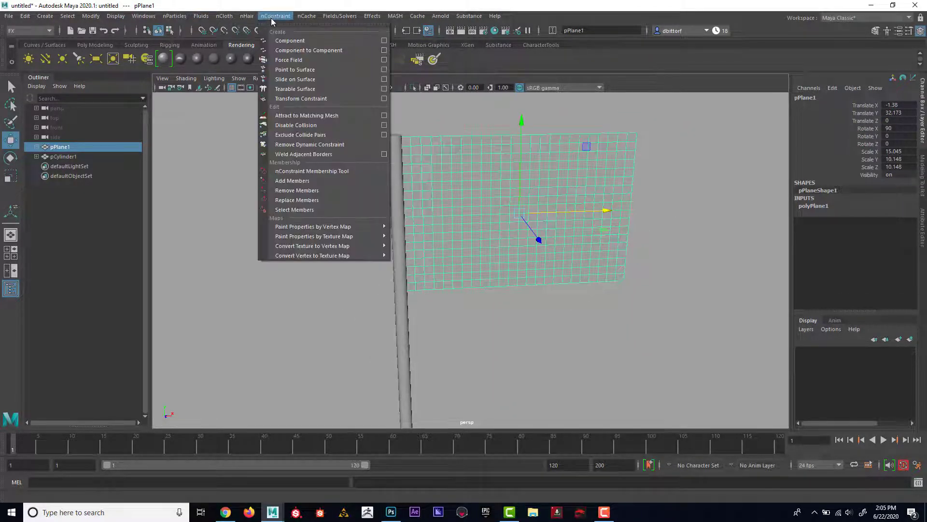
mouse_move(303, 18)
left_click_drag(549, 215, 554, 215)
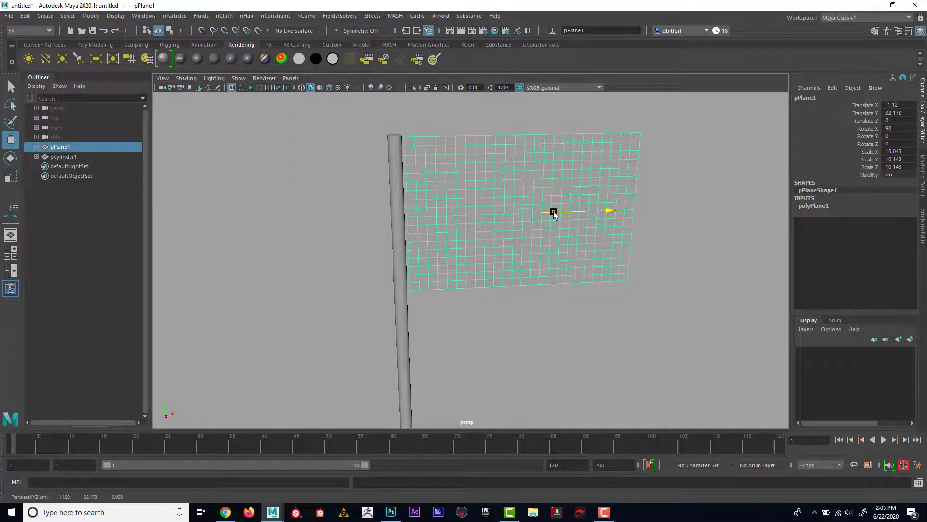
Turn the plane into nCloth and pin the column of vertices along its pole-side edge with a Transform Constraint.
left_click(221, 18)
left_click(251, 39)
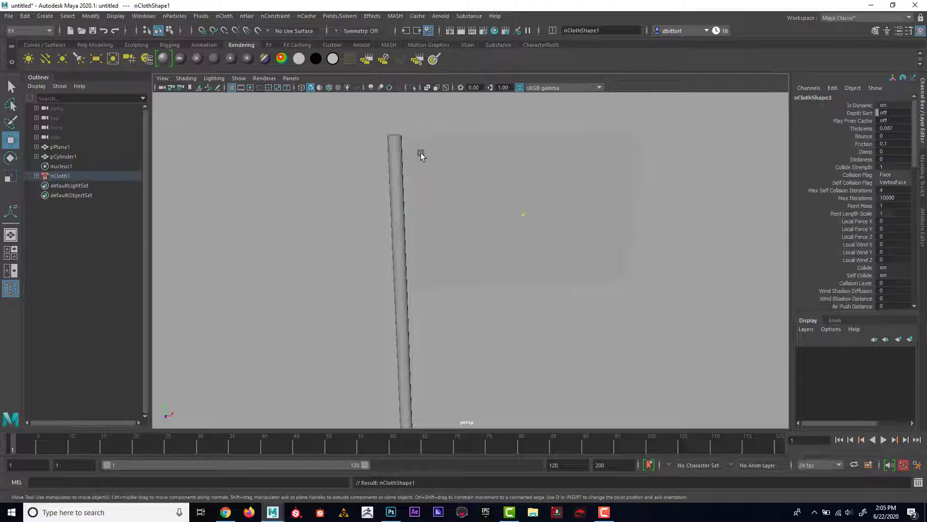
left_click(420, 153)
right_click_drag(420, 152, 402, 130)
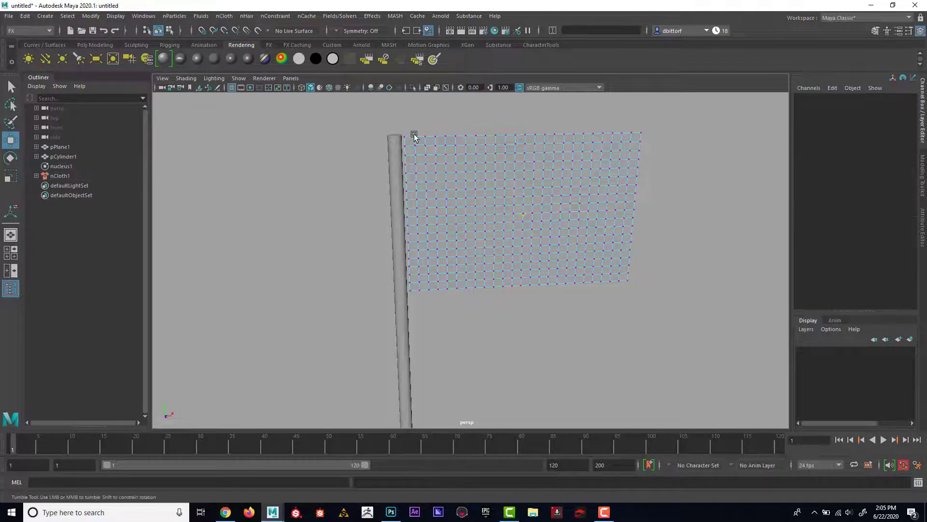
left_click_drag(413, 136, 373, 107, "alt")
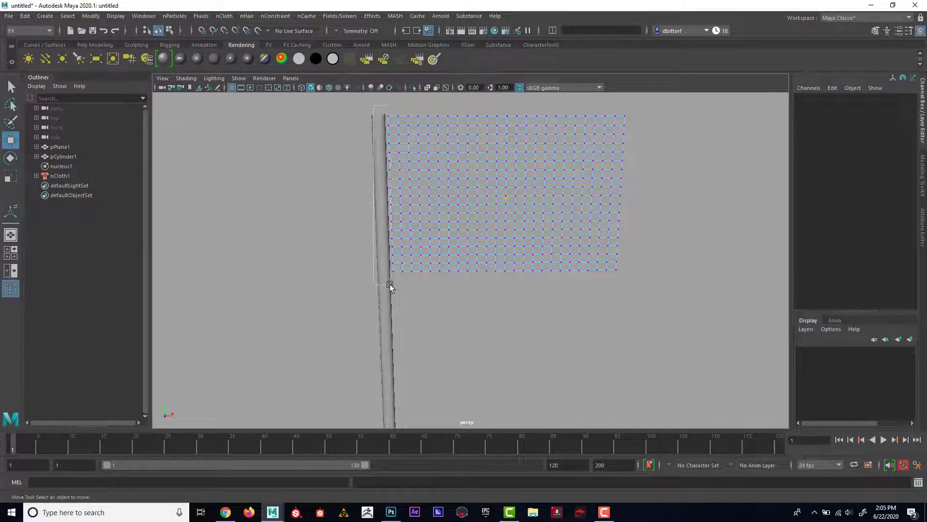
left_click_drag(395, 288, 421, 224)
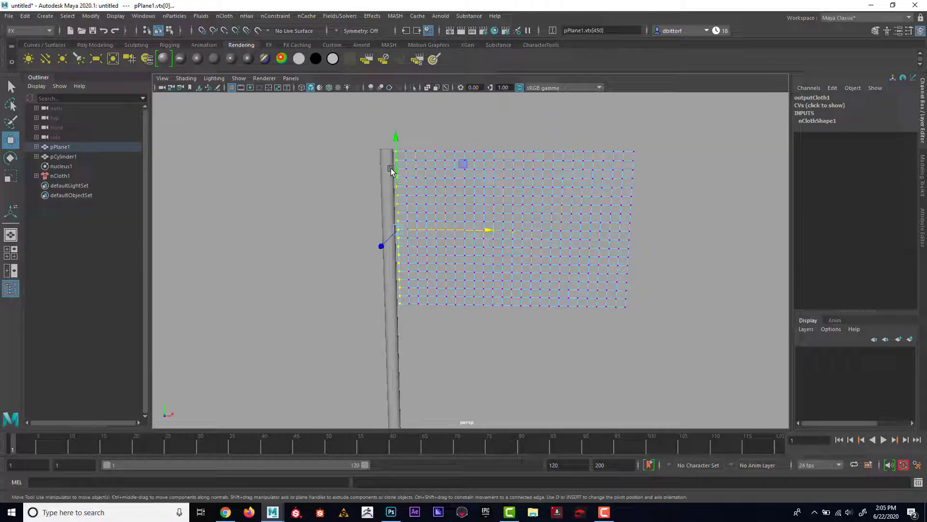
left_click(267, 18)
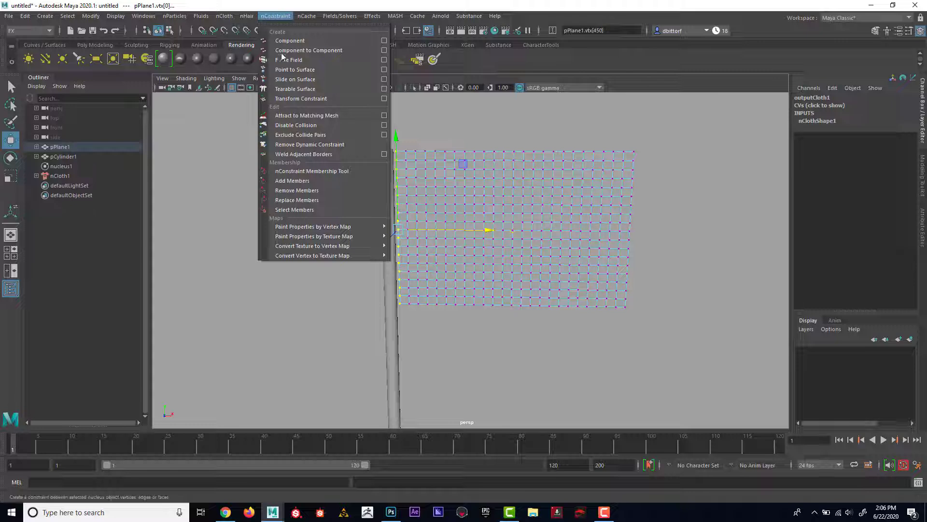
left_click(300, 99)
Play the simulation and examine how the pinned flag hangs from the pole.
left_click_drag(573, 238, 448, 220, "alt")
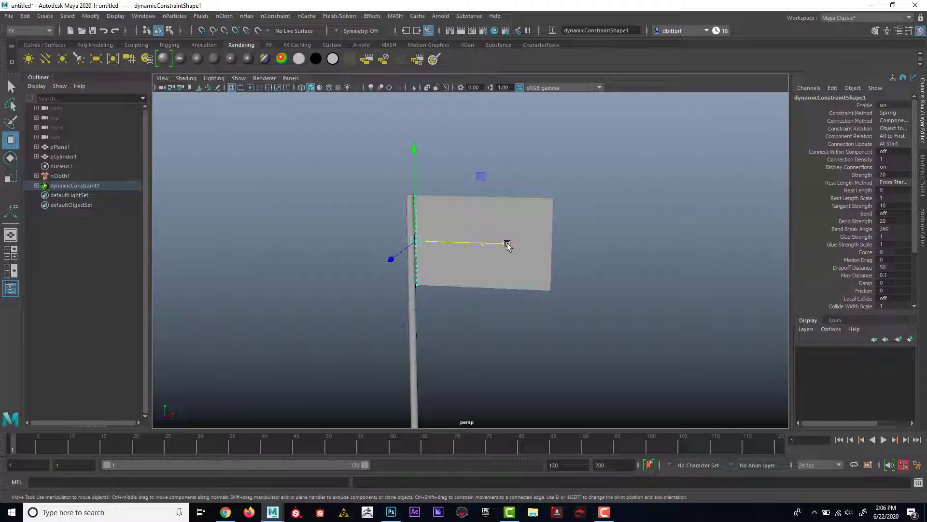
middle_click_drag(507, 247, 497, 199, "alt")
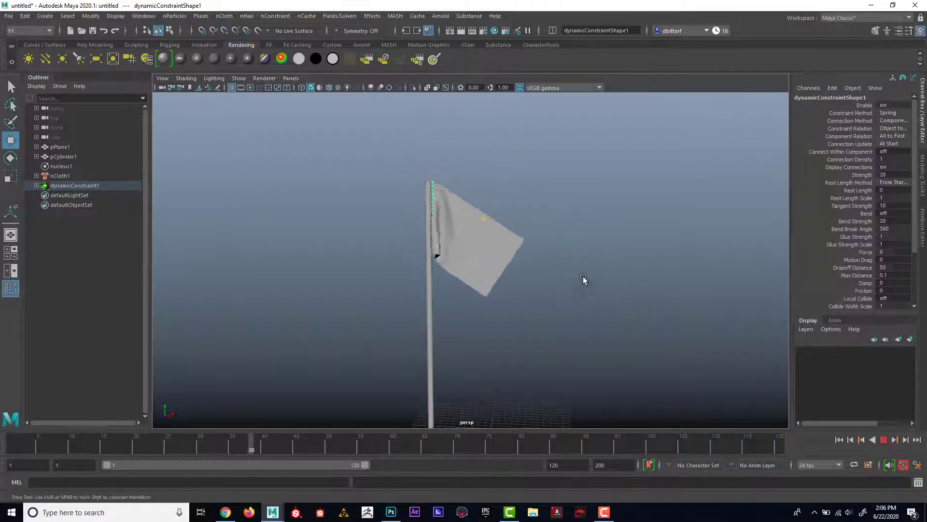
left_click_drag(639, 291, 486, 250, "alt")
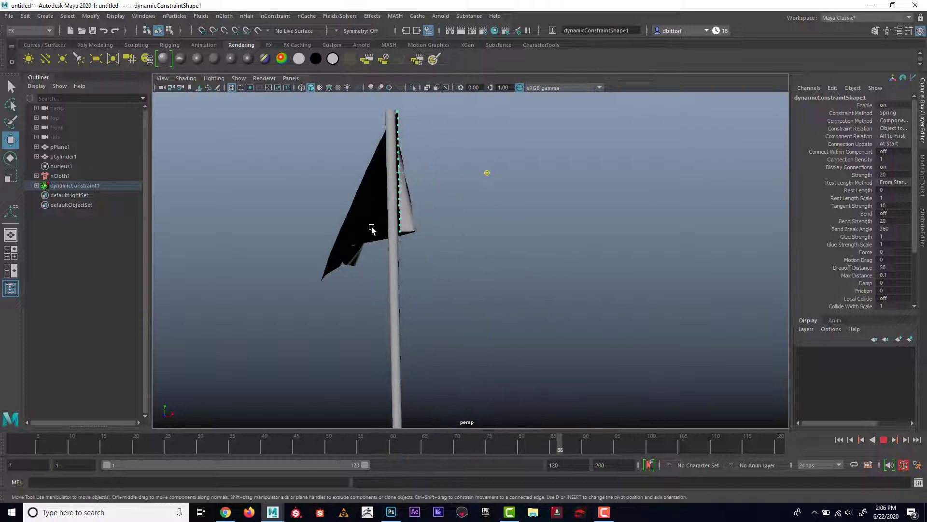
Rewind to frame 1 and set the nucleus1 Wind Speed to about 27.47.
left_click(59, 166)
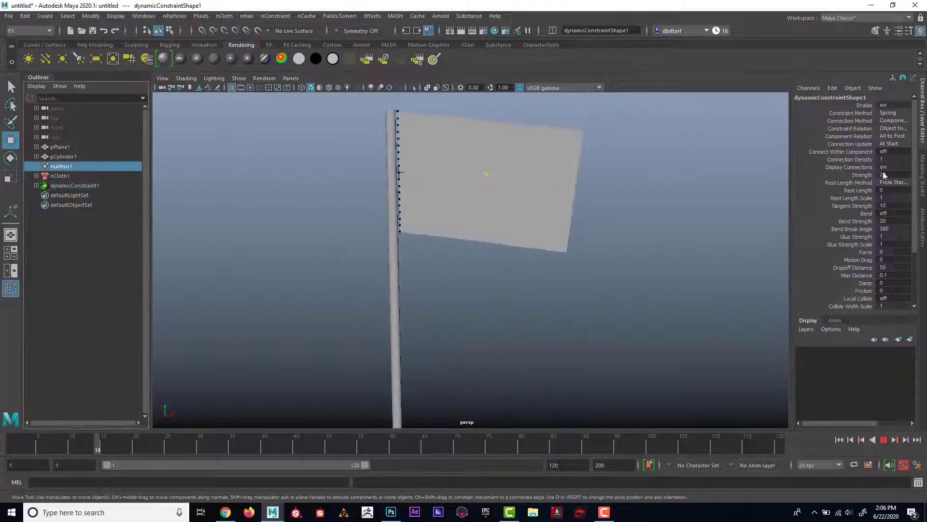
left_click(923, 219)
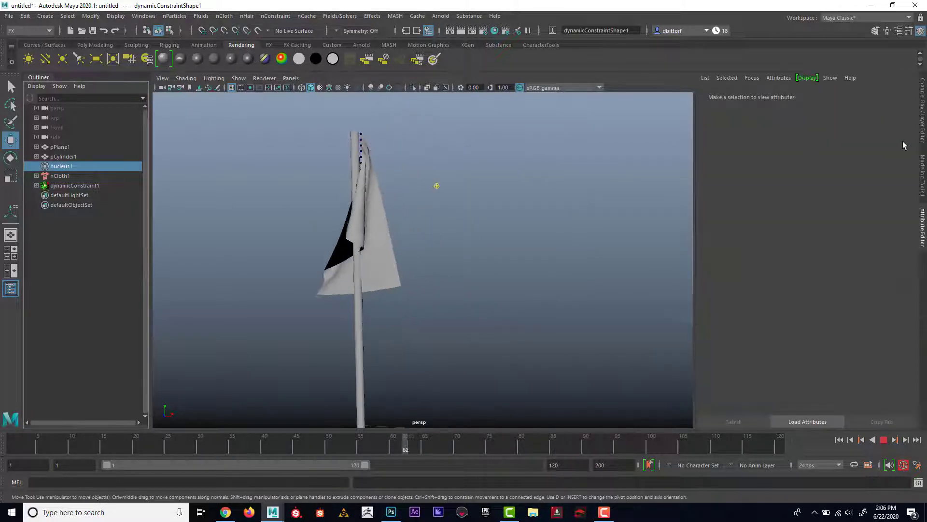
left_click(839, 440)
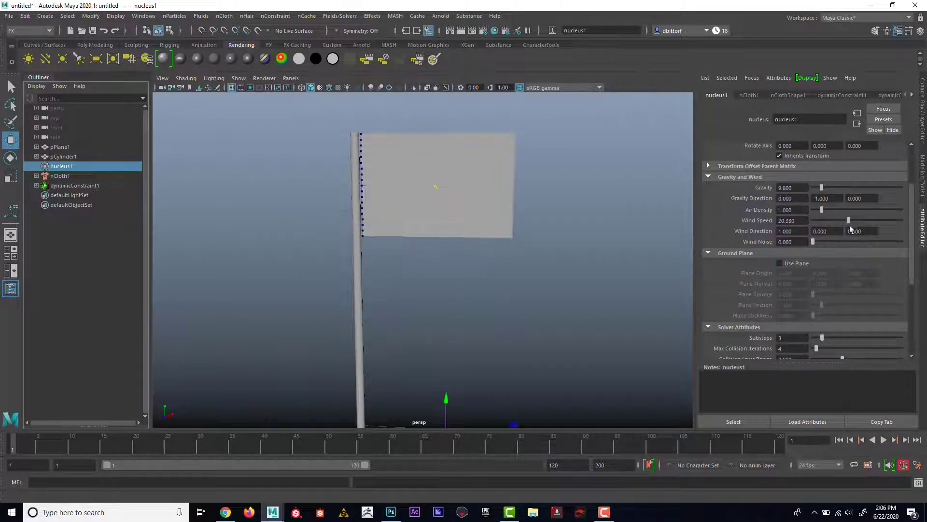
left_click_drag(853, 219, 861, 218)
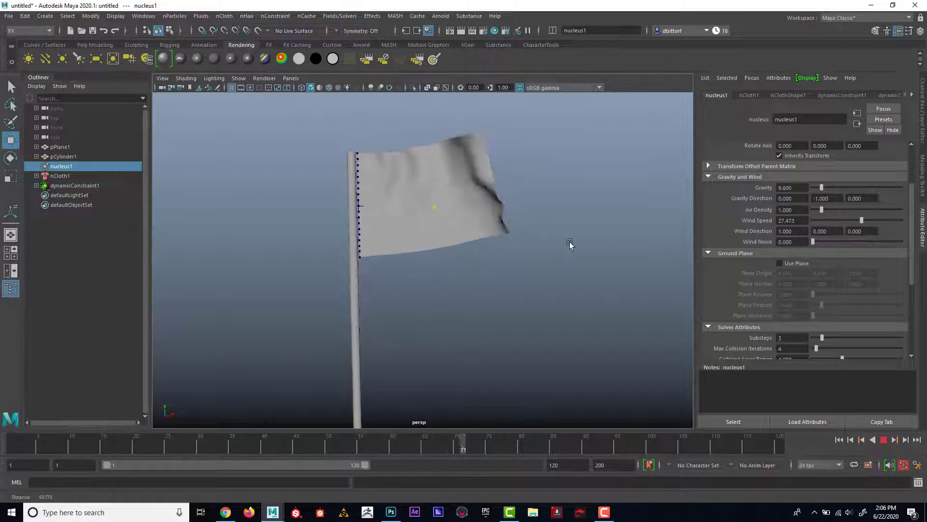
Watch the flag blow in the wind during playback, stop it and return to the first frame.
right_click_drag(571, 245, 558, 214, "alt")
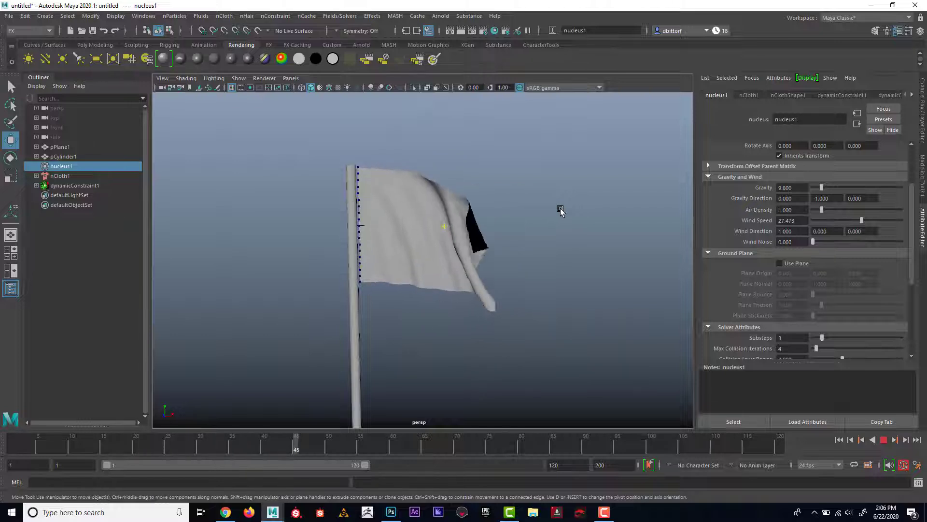
left_click(884, 440)
left_click(839, 441)
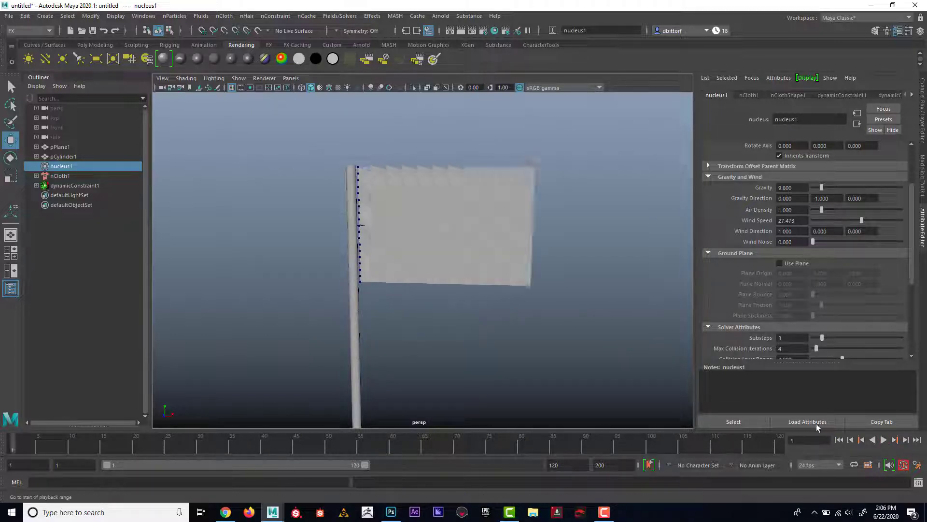
Paint-select three patches of vertices reaching in from the flag's free edge and apply a Tearable Surface constraint to them.
left_click(523, 219)
right_click_drag(400, 248, 383, 184, "alt")
left_click_drag(465, 155, 413, 175)
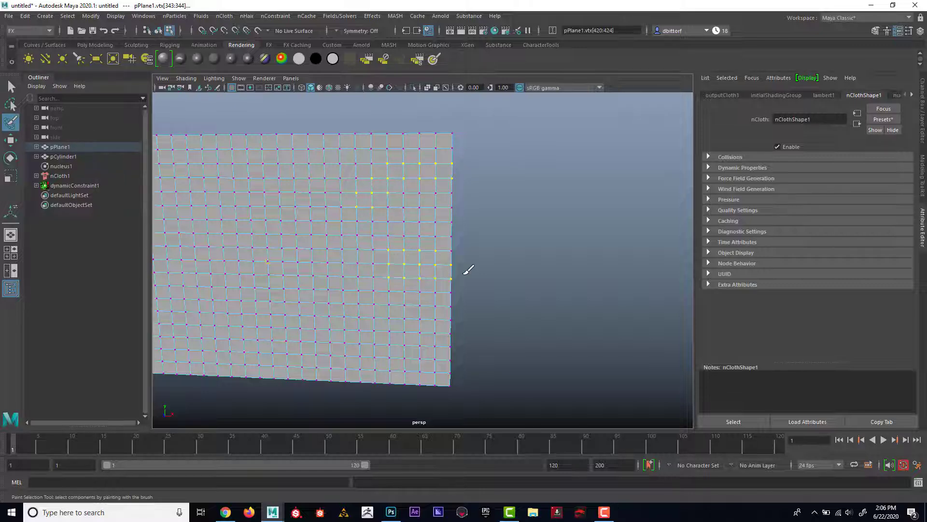
left_click_drag(333, 326, 336, 323)
middle_click_drag(556, 271, 654, 235, "alt")
right_click_drag(655, 235, 560, 238, "alt")
middle_click_drag(561, 238, 569, 250, "alt")
left_click(276, 16)
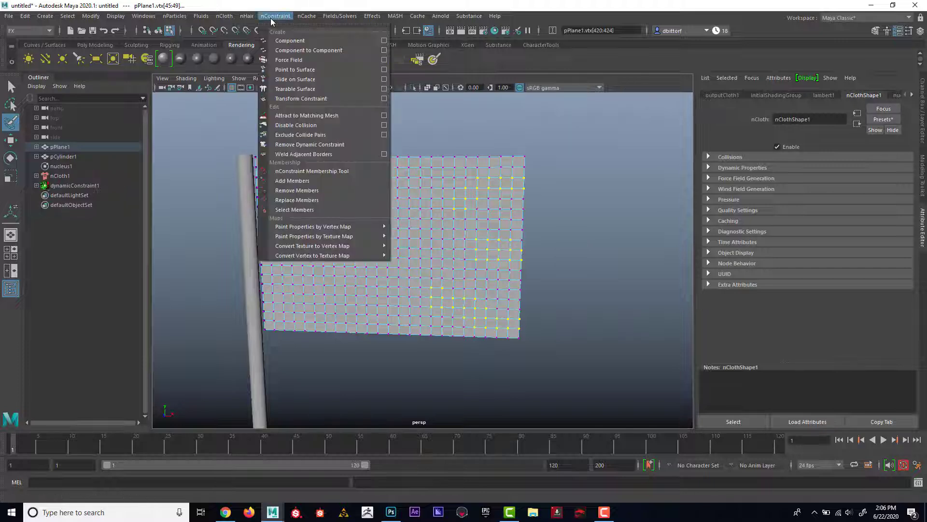
left_click(315, 91)
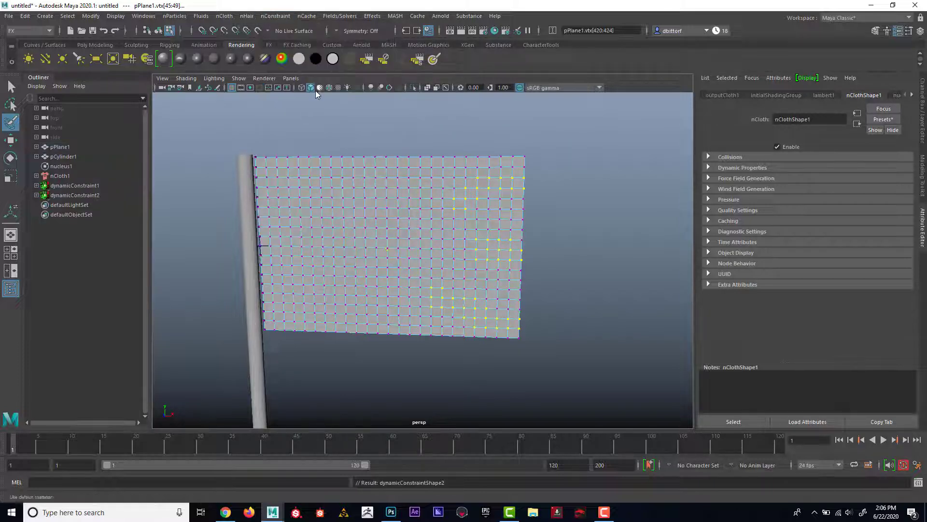
Test the tearable flag in playback, rewind, and raise the nucleus1 Wind Speed to about 43.41.
left_click(884, 440)
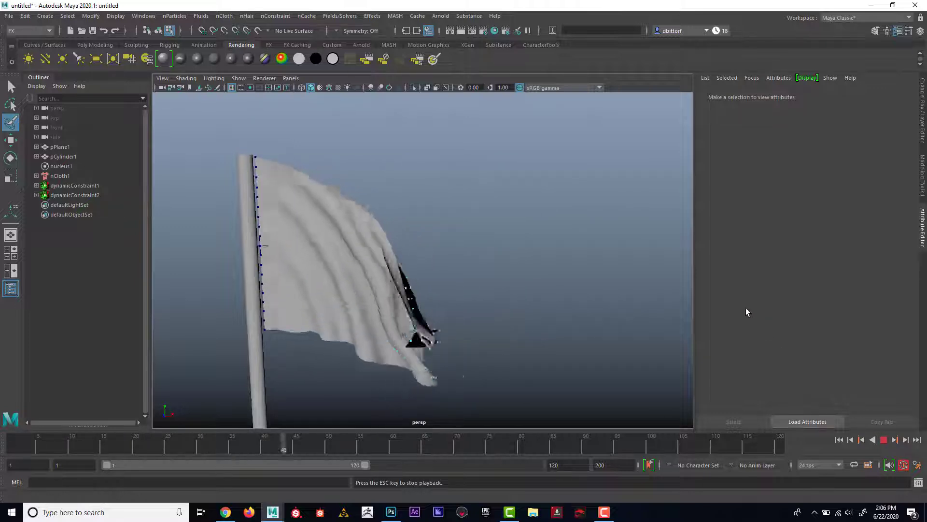
left_click(883, 440)
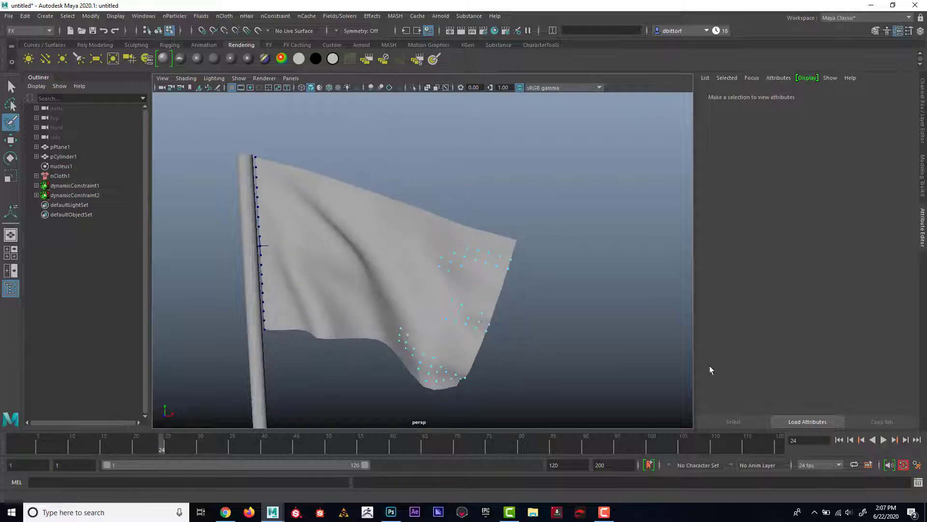
left_click(64, 166)
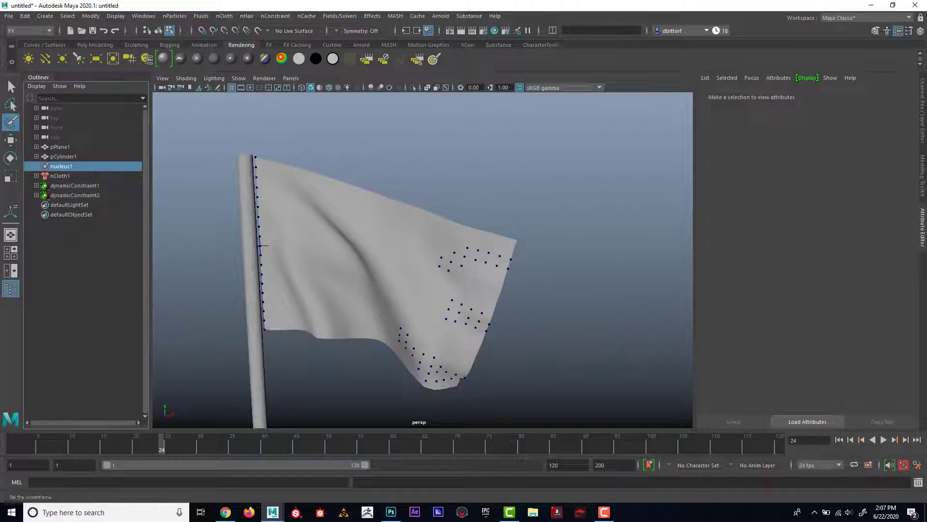
left_click(839, 440)
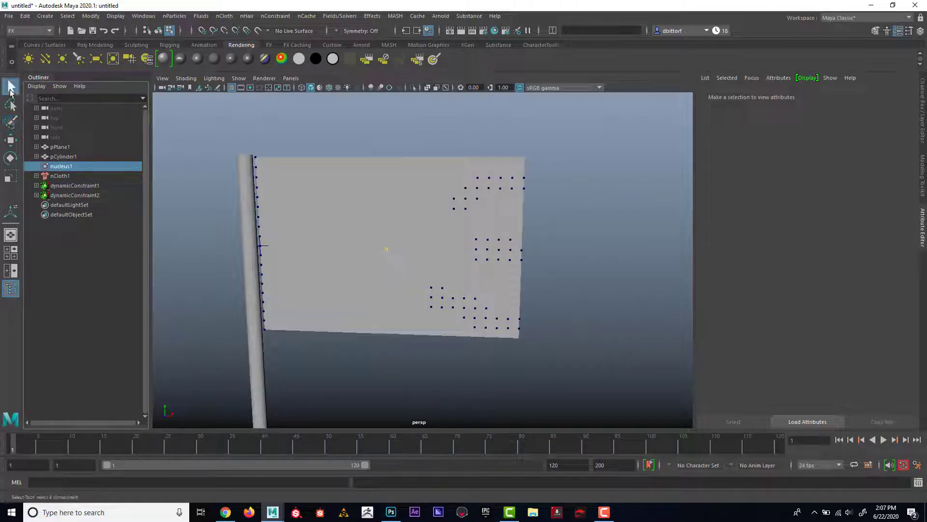
left_click(55, 166)
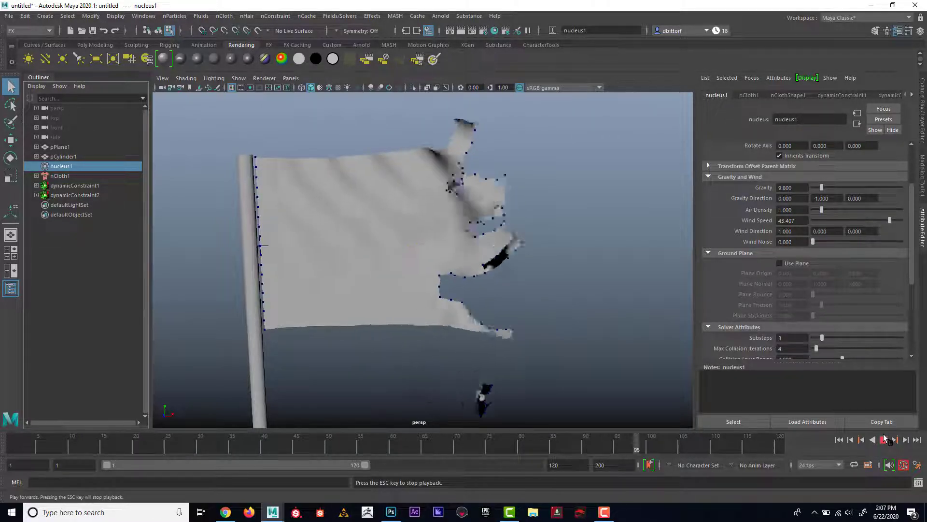
Replay the tearing simulation with the stronger wind and stop it at frame 102.
left_click(884, 439)
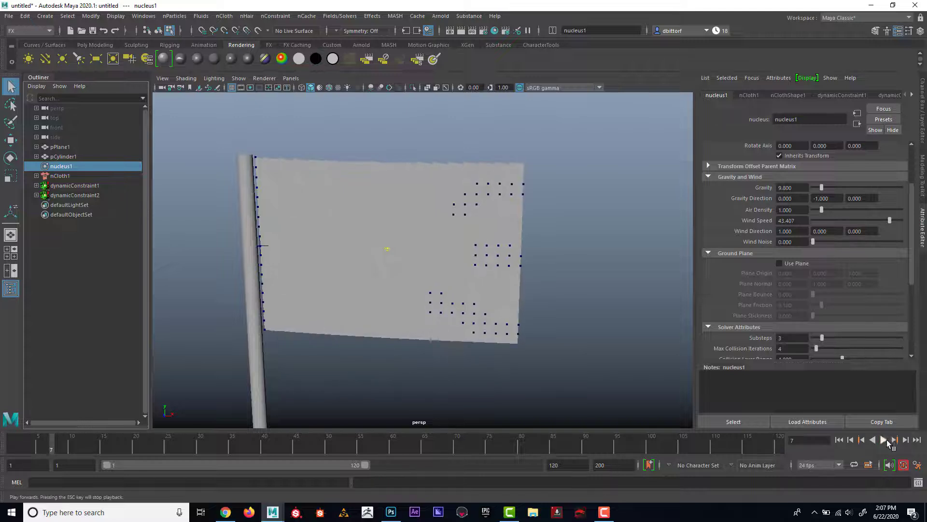
left_click(886, 439)
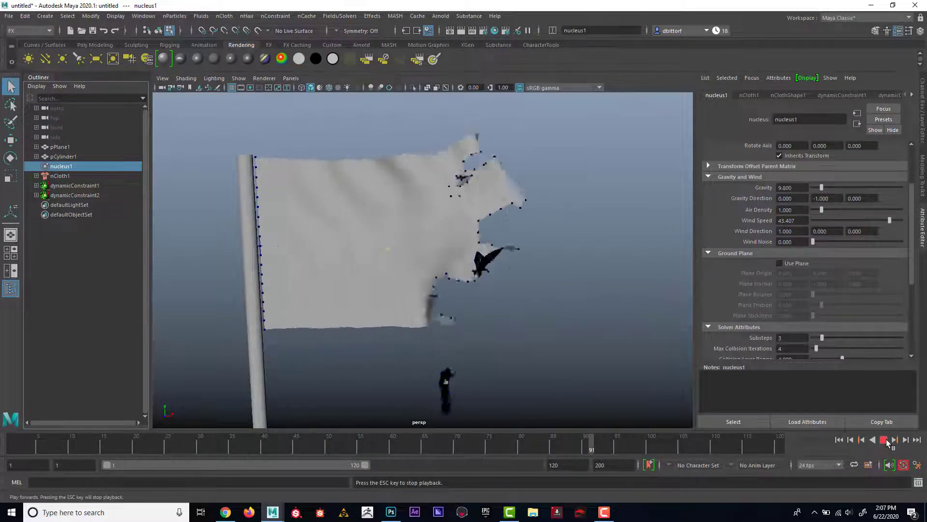
left_click(885, 439)
Examine the flag's torn outer edge up close and as a whole, and rewind to the first frame.
right_click_drag(518, 420, 710, 289, "alt")
middle_click_drag(710, 290, 573, 289, "alt")
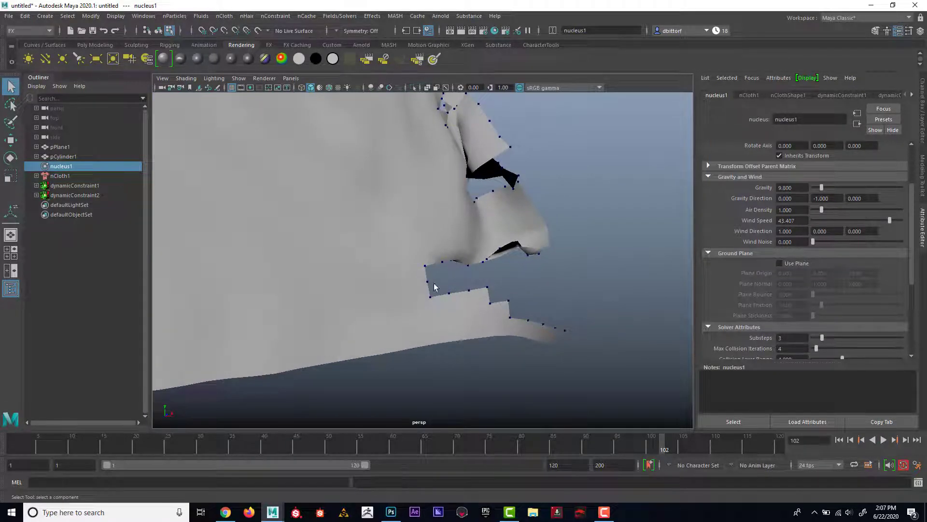
middle_click_drag(572, 312, 605, 350, "alt")
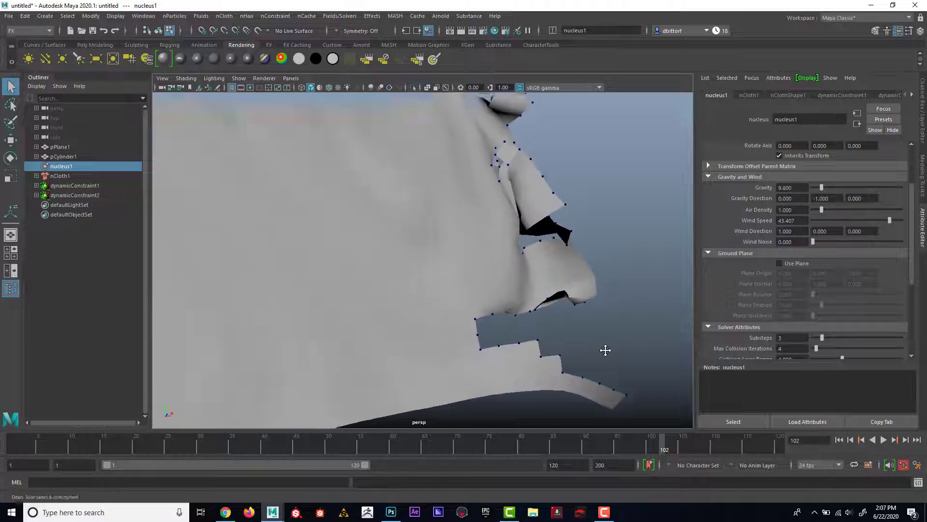
right_click_drag(604, 350, 482, 313, "alt")
middle_click_drag(483, 313, 572, 313, "alt")
mouse_move(573, 313)
left_mouse_down("alt")
mouse_move(591, 325)
mouse_move(613, 315)
mouse_move(451, 309)
mouse_move(557, 314)
left_mouse_up("alt")
middle_click_drag(550, 344, 557, 350, "alt")
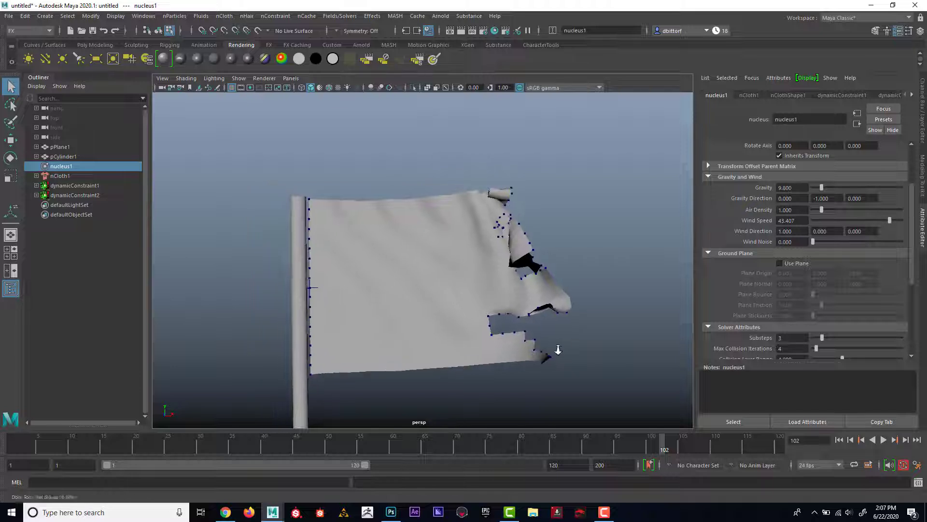
right_click_drag(557, 349, 551, 352, "alt")
left_click_drag(550, 352, 554, 357, "alt")
left_click(840, 440)
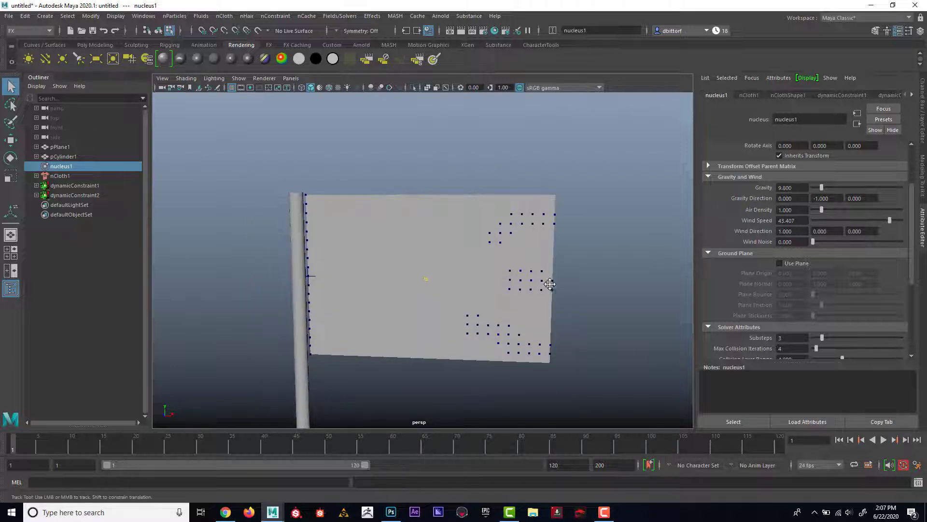
mouse_move(583, 281)
left_mouse_down("alt")
mouse_move(594, 263)
mouse_move(597, 286)
left_mouse_up("alt")
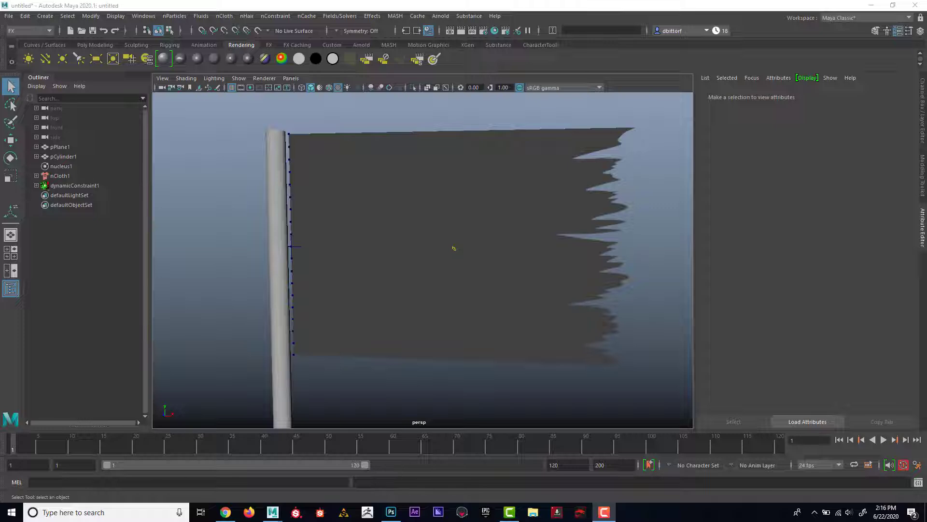
Break the texture connection on the Transparency of the flag's lambert2 material.
left_click(588, 225)
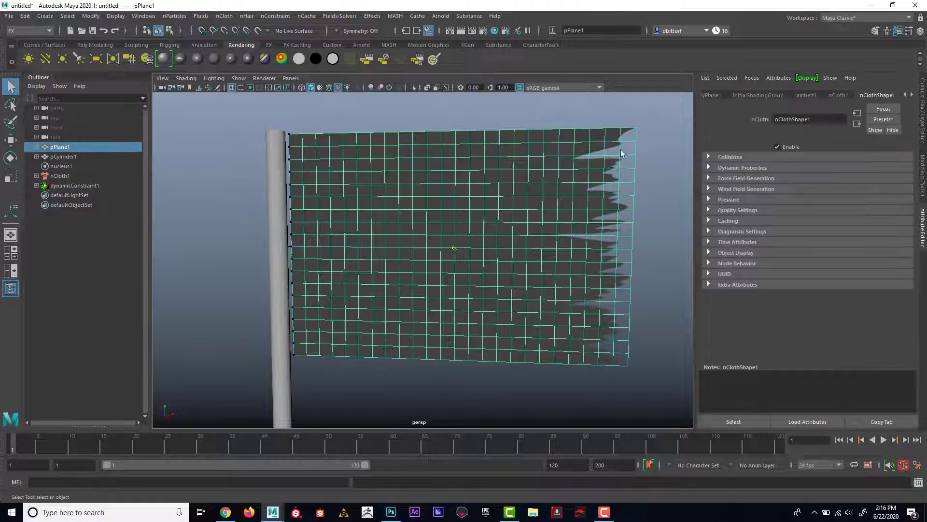
left_click(641, 132)
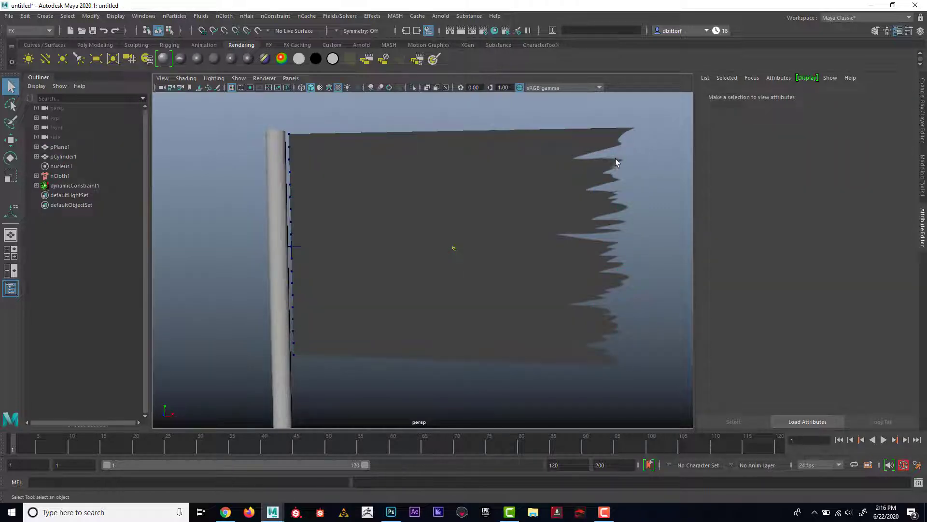
left_click(507, 201)
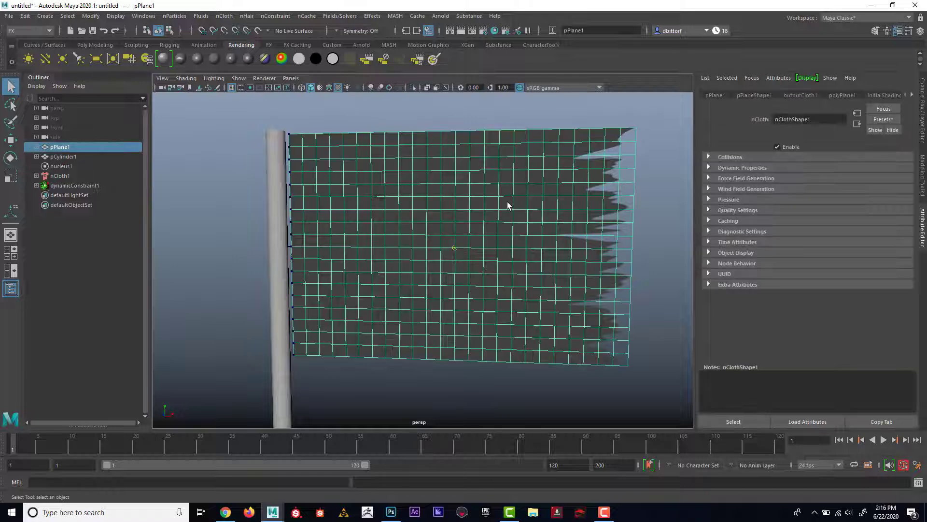
right_click_drag(613, 166, 611, 401)
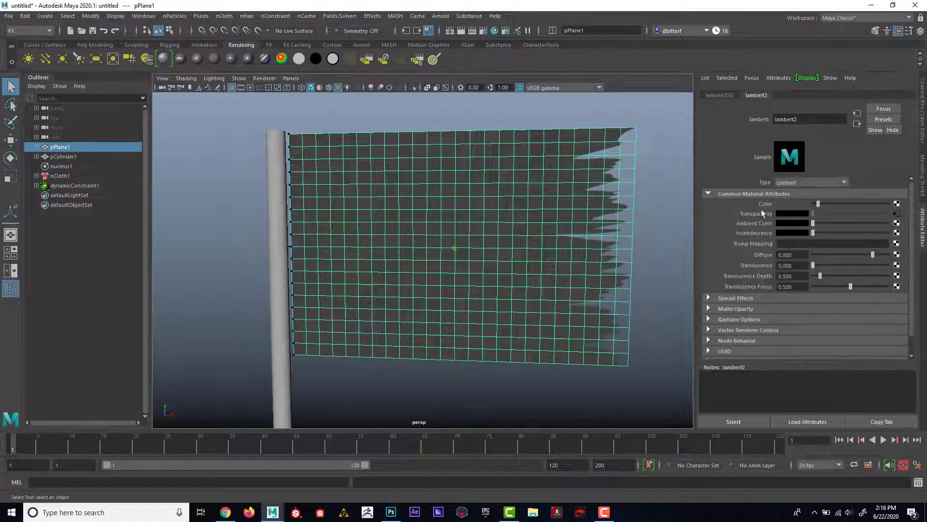
right_click(760, 213)
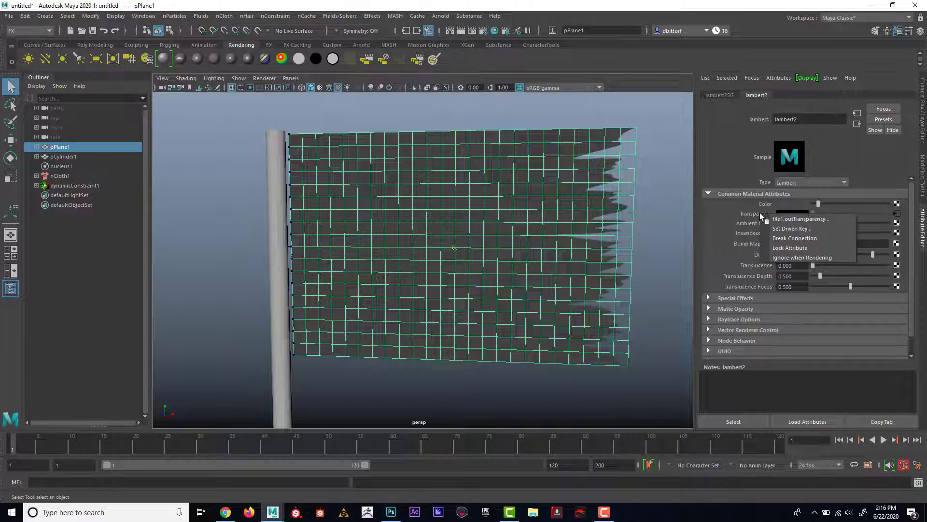
left_click(775, 238)
left_click(654, 188)
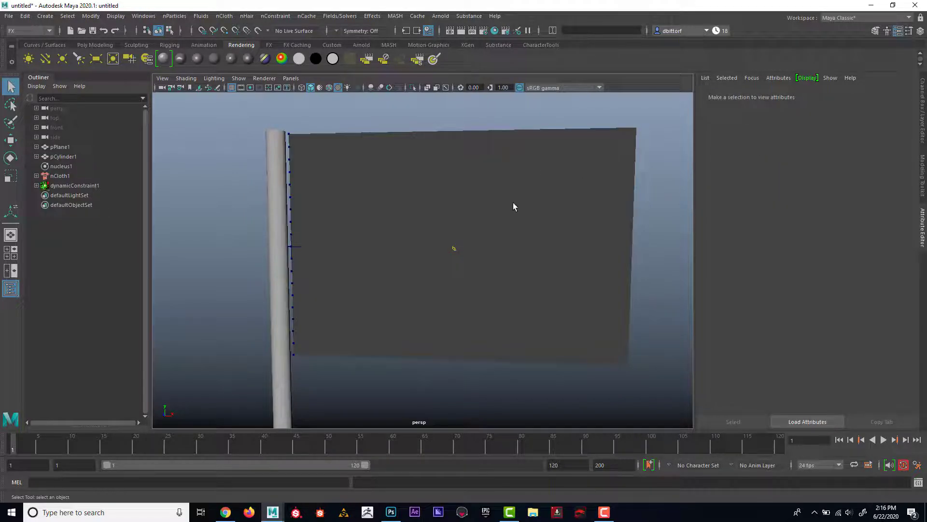
Play the simulation with the untextured flag, stop it, and rewind to the first frame.
mouse_move(502, 230)
left_mouse_down("alt")
mouse_move(505, 221)
mouse_move(475, 220)
mouse_move(488, 207)
mouse_move(487, 226)
left_mouse_up("alt")
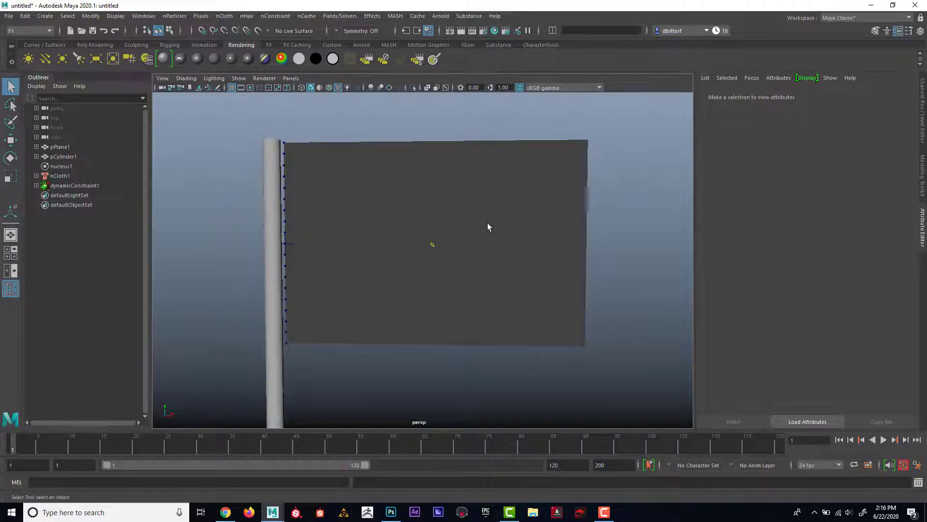
left_click(883, 439)
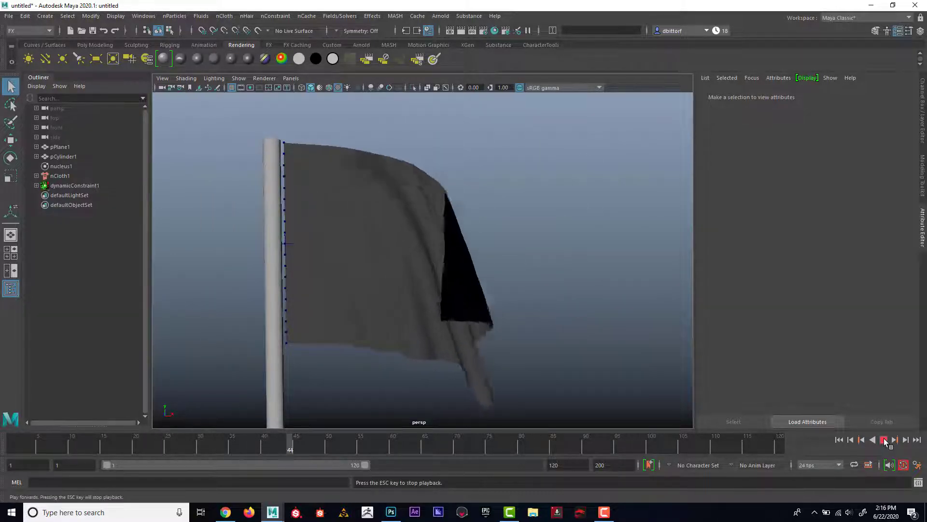
left_click(884, 439)
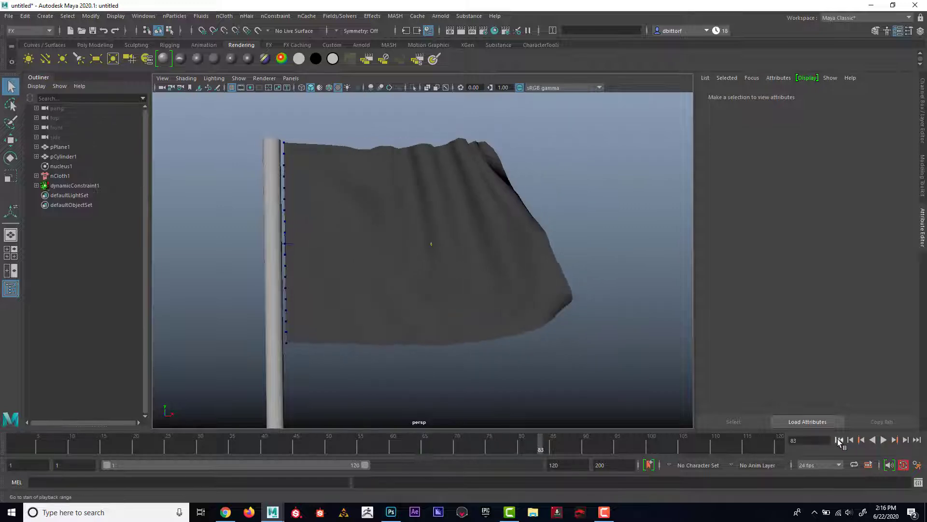
left_click(838, 440)
Connect a new File texture to the Transparency of the flag's lambert2 material.
left_click(480, 240)
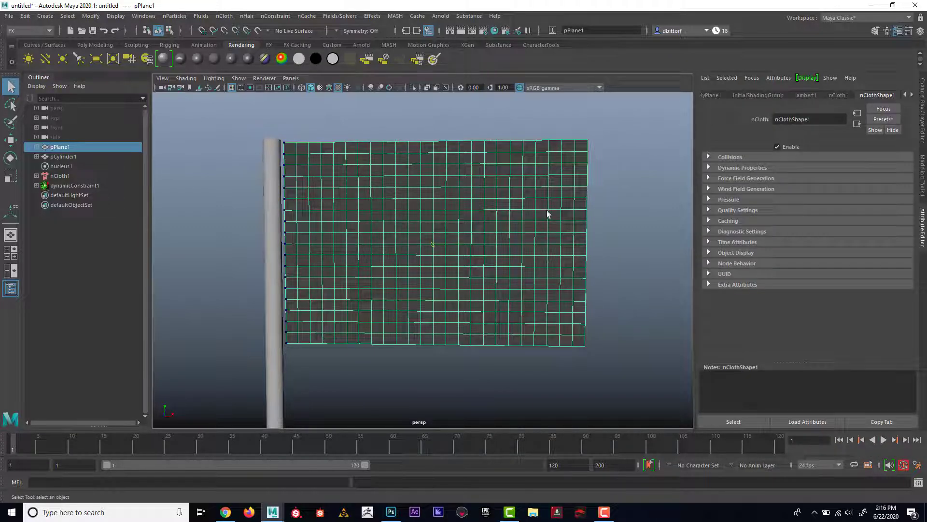
right_click_drag(547, 213, 537, 323)
right_click_drag(558, 436, 563, 447)
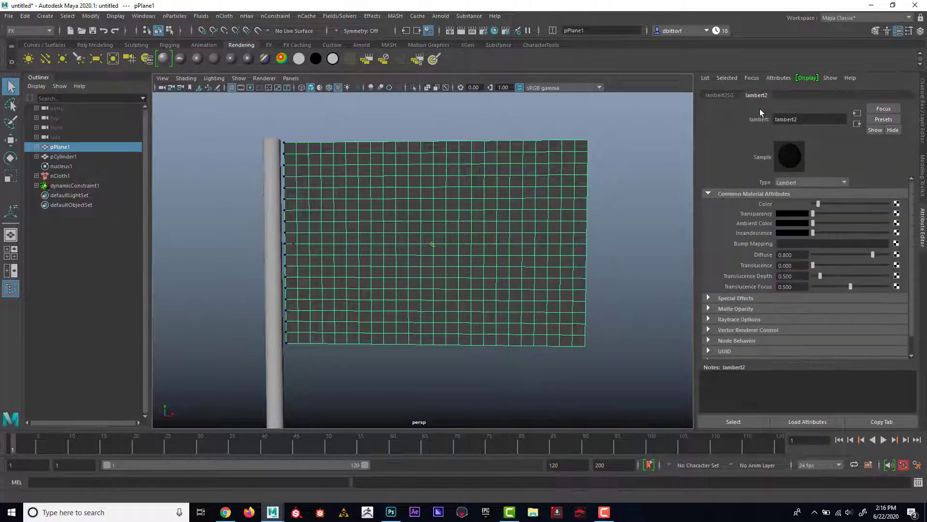
left_click(896, 214)
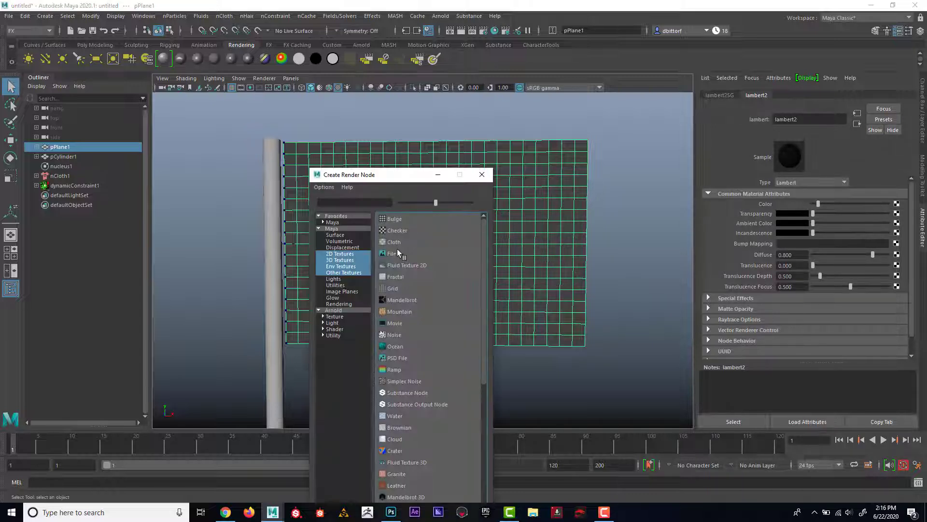
left_click(395, 251)
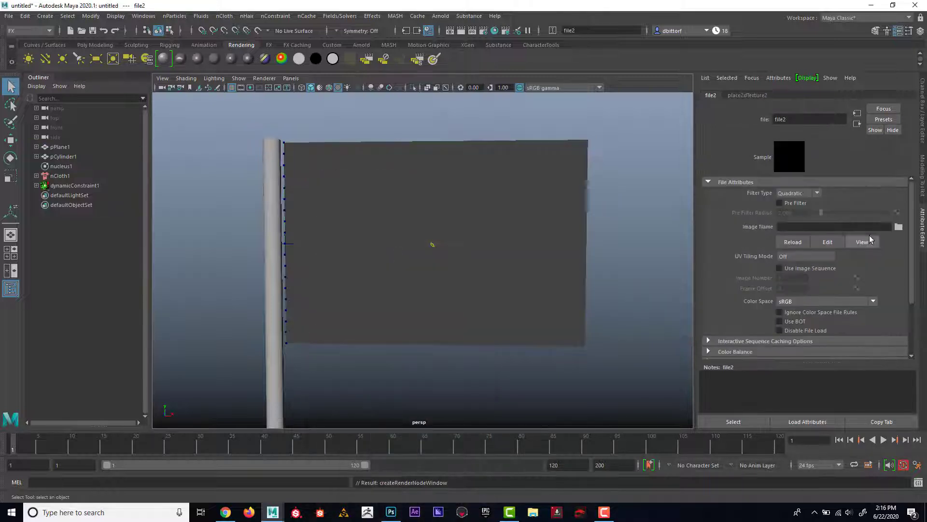
Load Dynamics_Flag_Alpha.jpg from the sourceimages folder as the file texture's image.
left_click(898, 227)
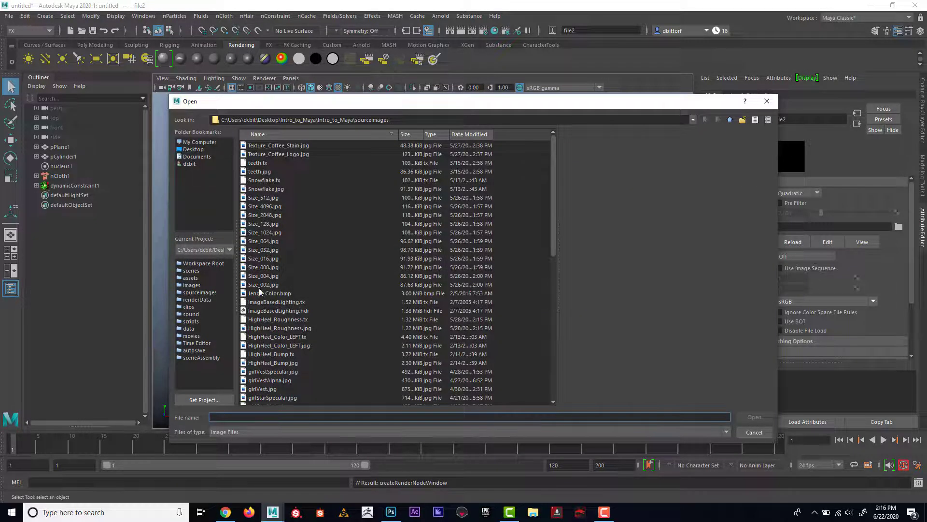
scroll(261, 279, "down", 5)
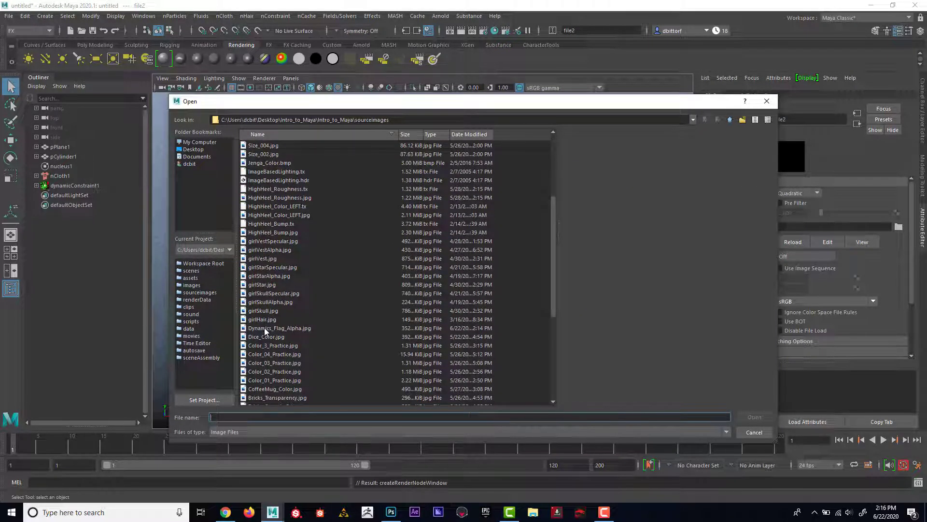
left_click(265, 327)
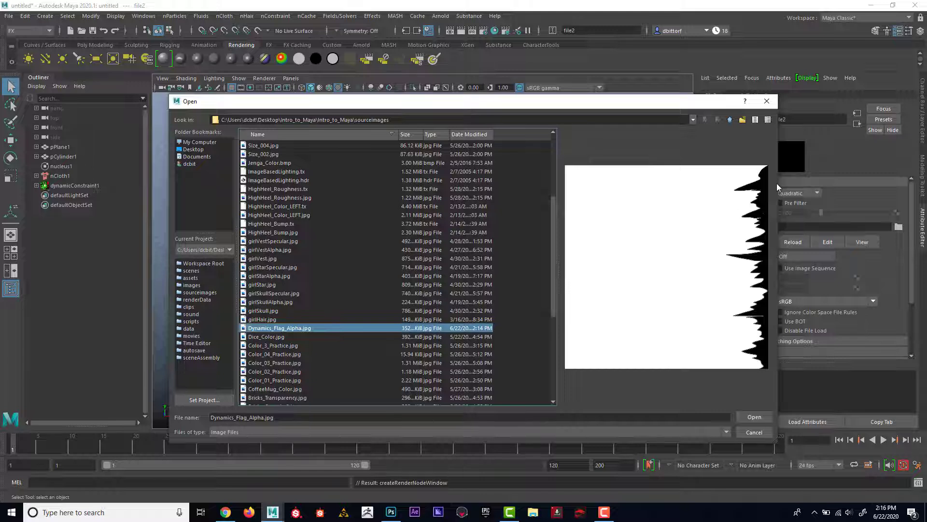
left_click_drag(777, 186, 809, 185)
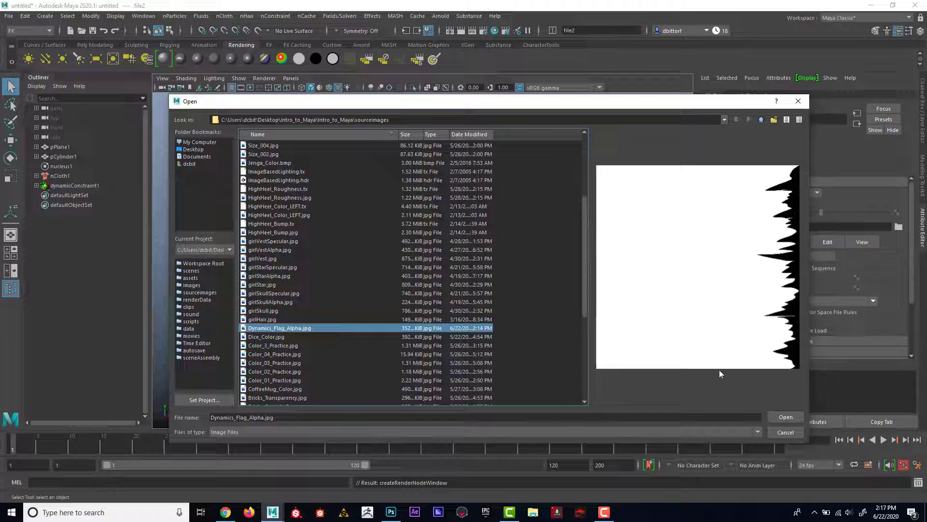
left_click(786, 417)
Set the Filter Type of the flag's alpha texture to Off and inspect the ragged edge.
middle_click_drag(591, 232, 562, 254, "alt")
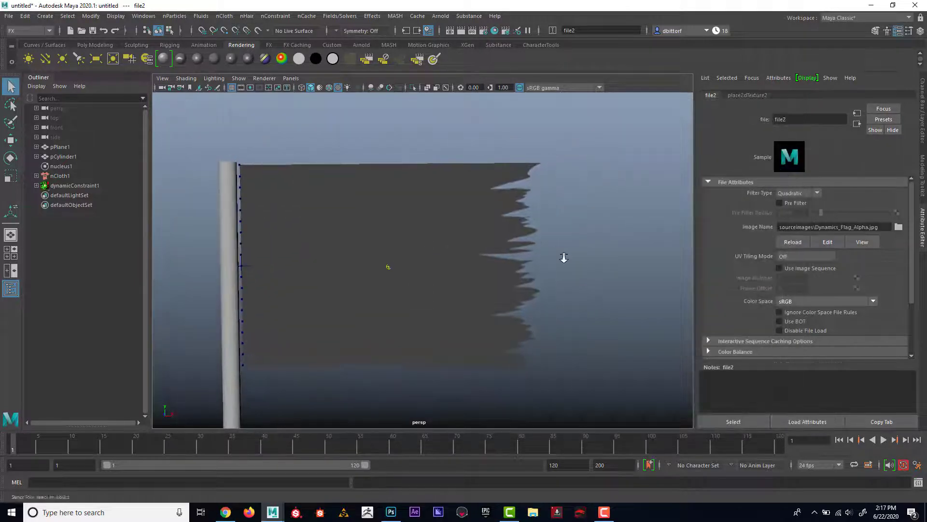
scroll(562, 254, "up", 3)
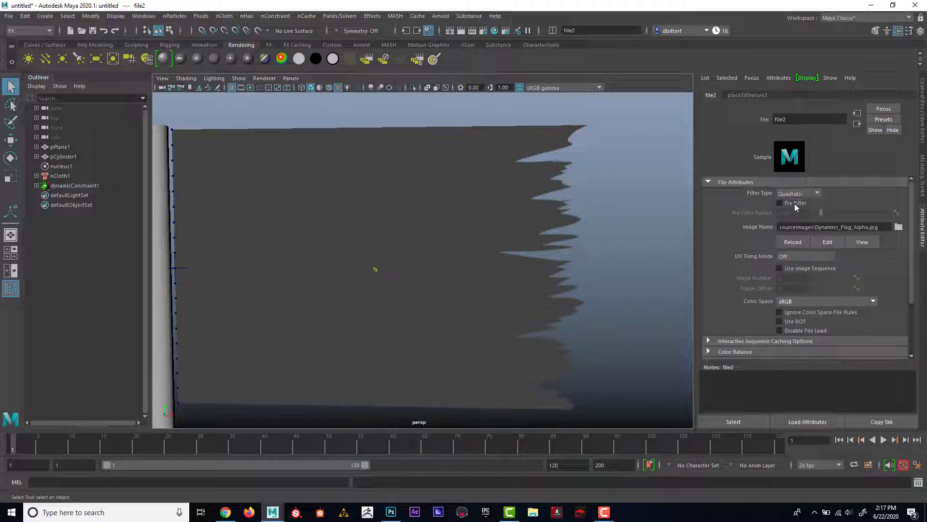
right_click_drag(605, 249, 543, 245, "alt")
middle_click_drag(542, 245, 593, 217, "alt")
left_click_drag(593, 217, 573, 215, "alt")
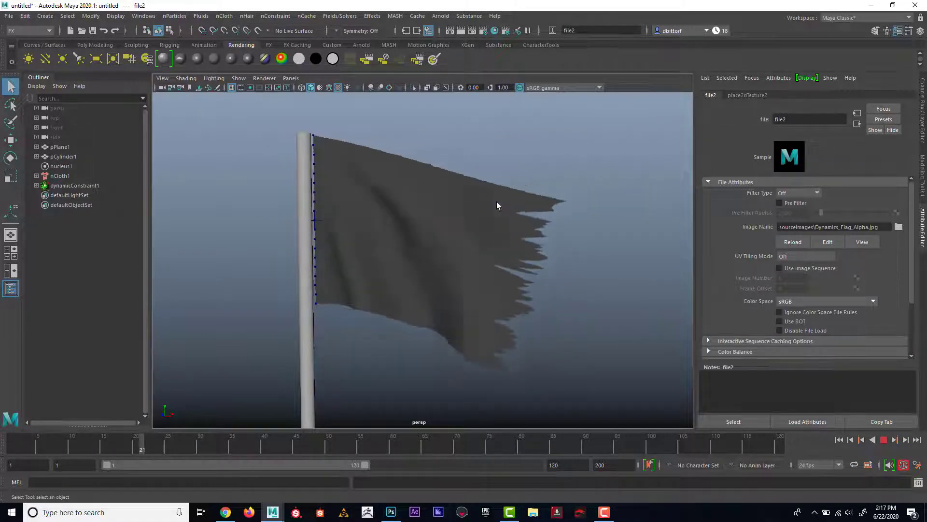
Check the ragged-edged flag blowing in playback, rewind to the first frame, and clear the selection.
left_click(513, 178)
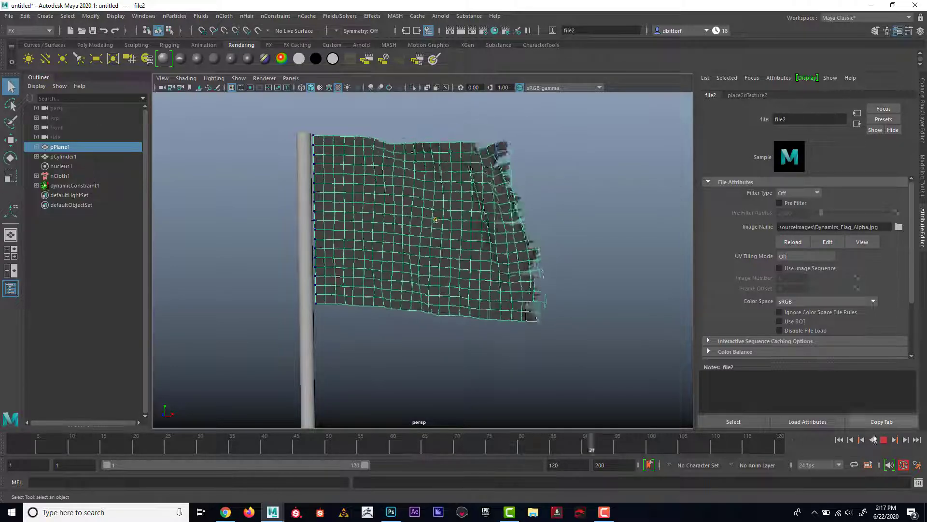
left_click(839, 439)
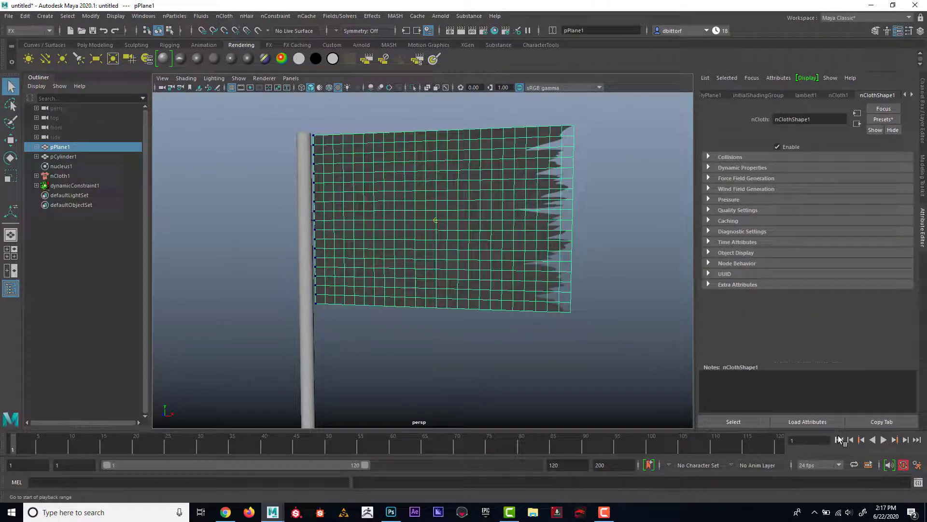
left_click(600, 268)
Bring up the available nConstraint types.
left_click(276, 16)
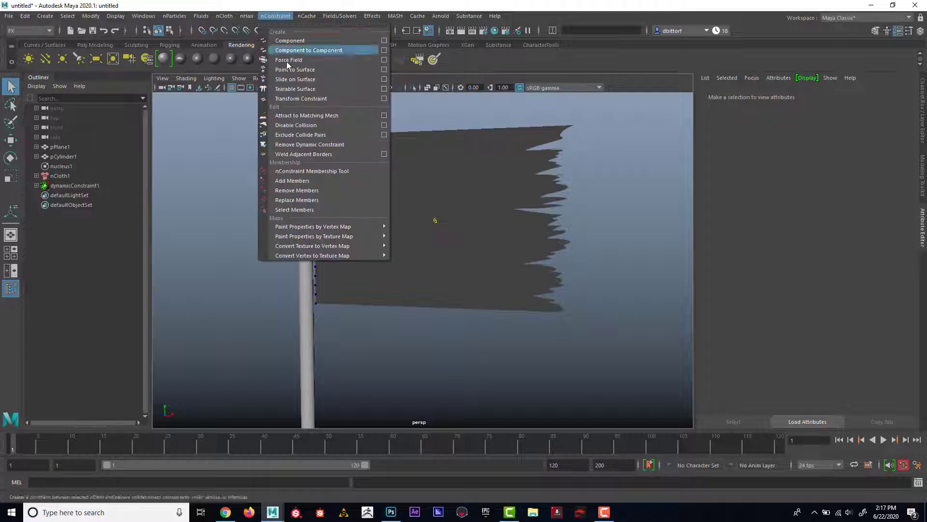